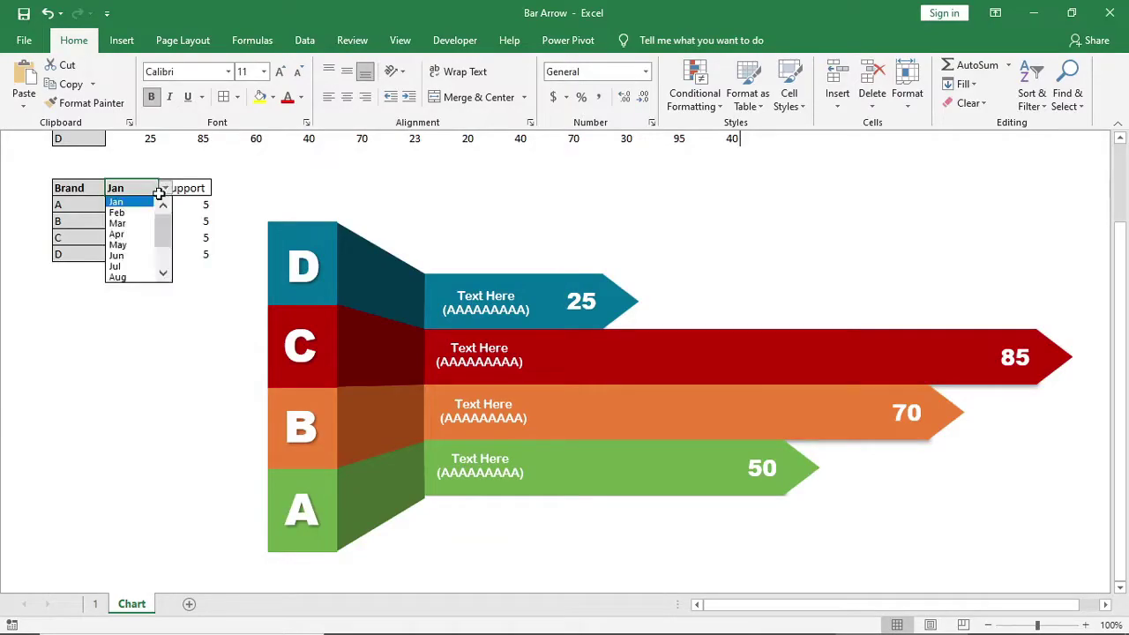
Step: Cycle the month header through Feb, May, Jan, Feb and Mar, watching the chart update
left_click(140, 214)
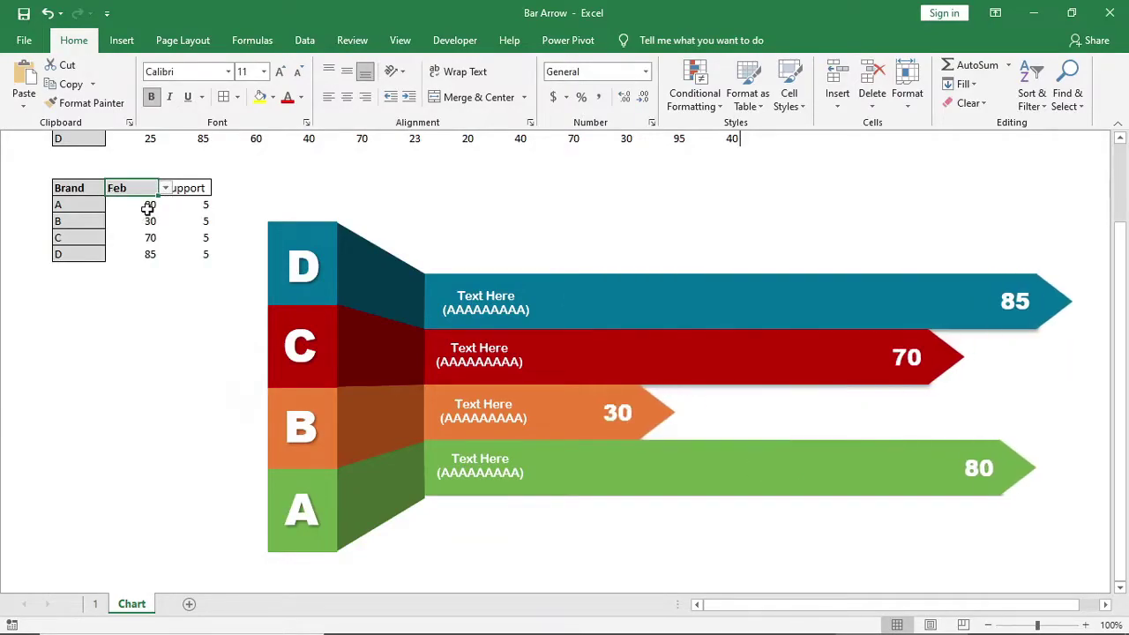
left_click(163, 189)
left_click(129, 228)
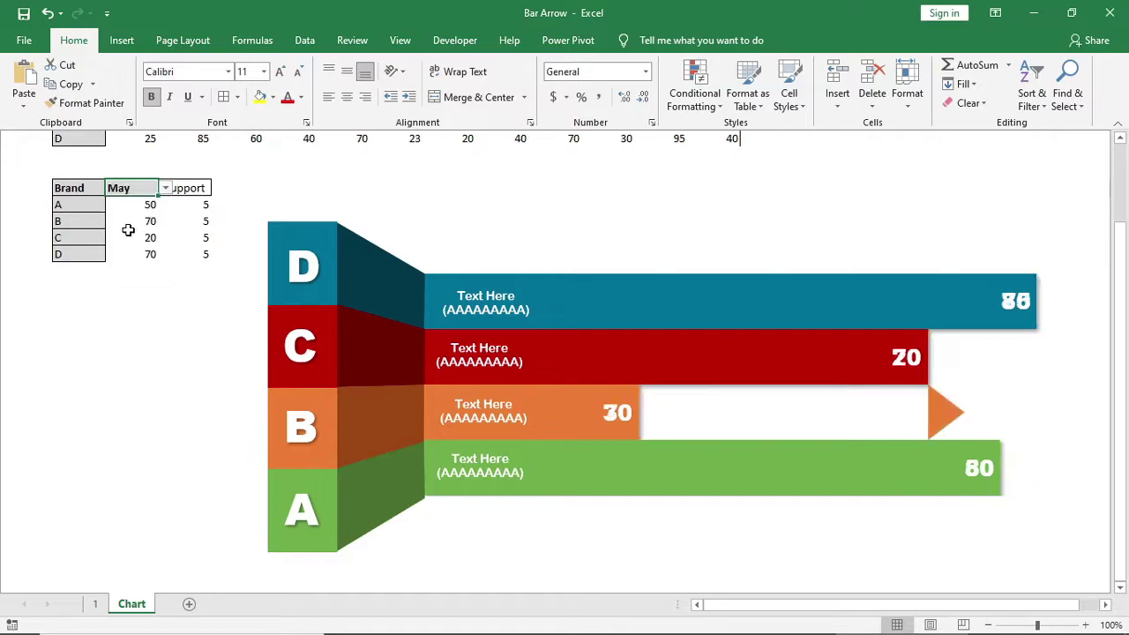
left_click(165, 188)
left_click_drag(164, 242, 161, 209)
left_click(143, 201)
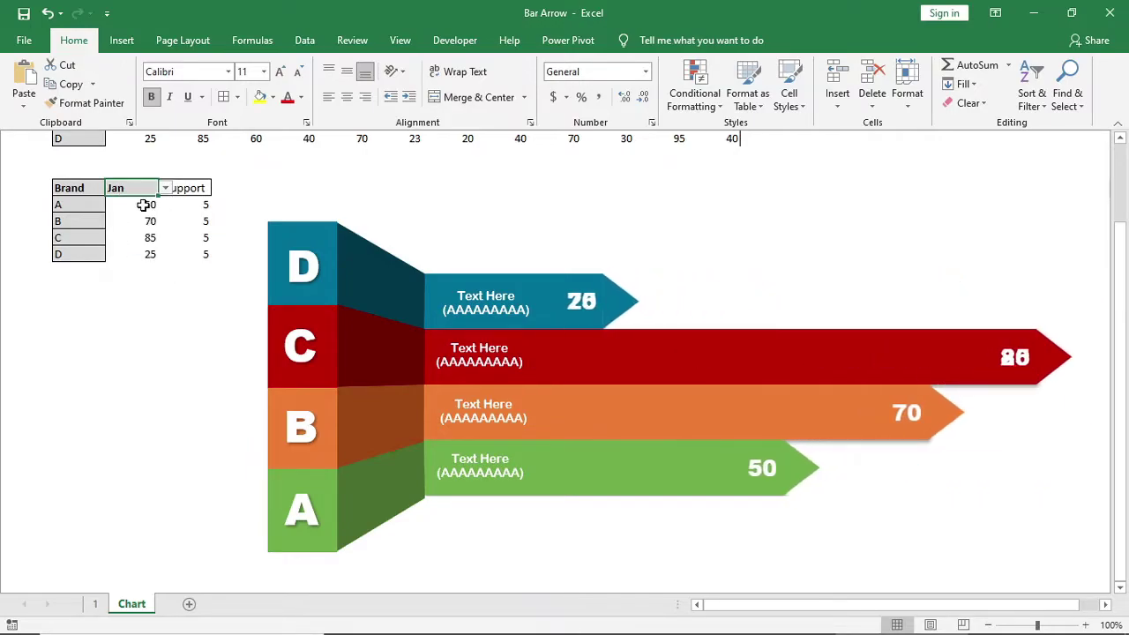
left_click(165, 188)
left_click(144, 211)
left_click(165, 187)
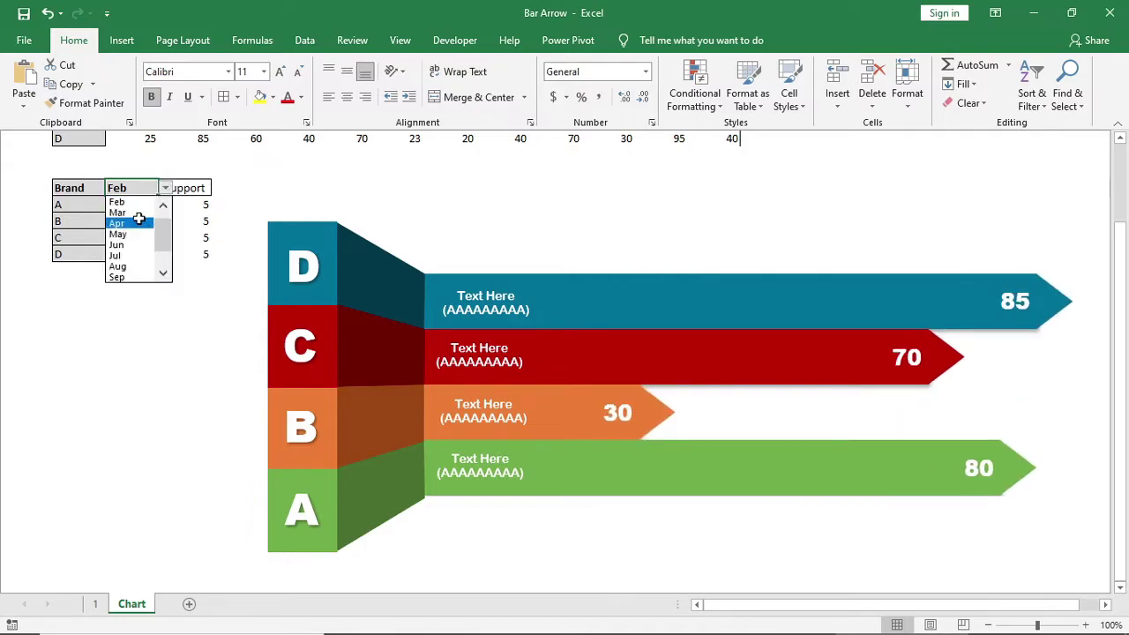
left_click(134, 213)
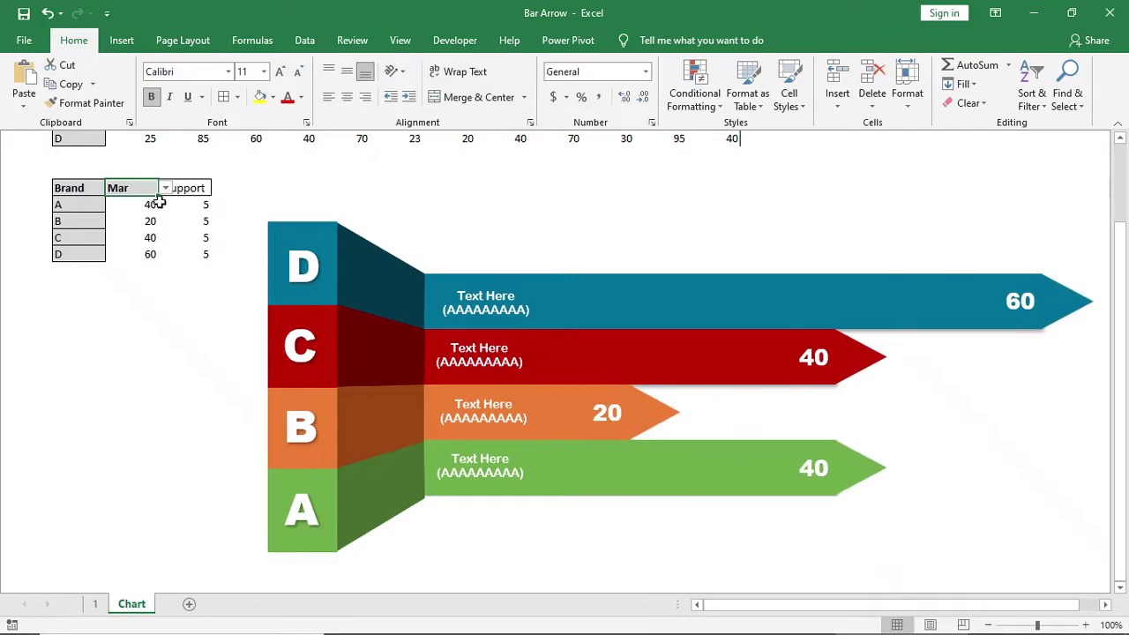
left_click(165, 188)
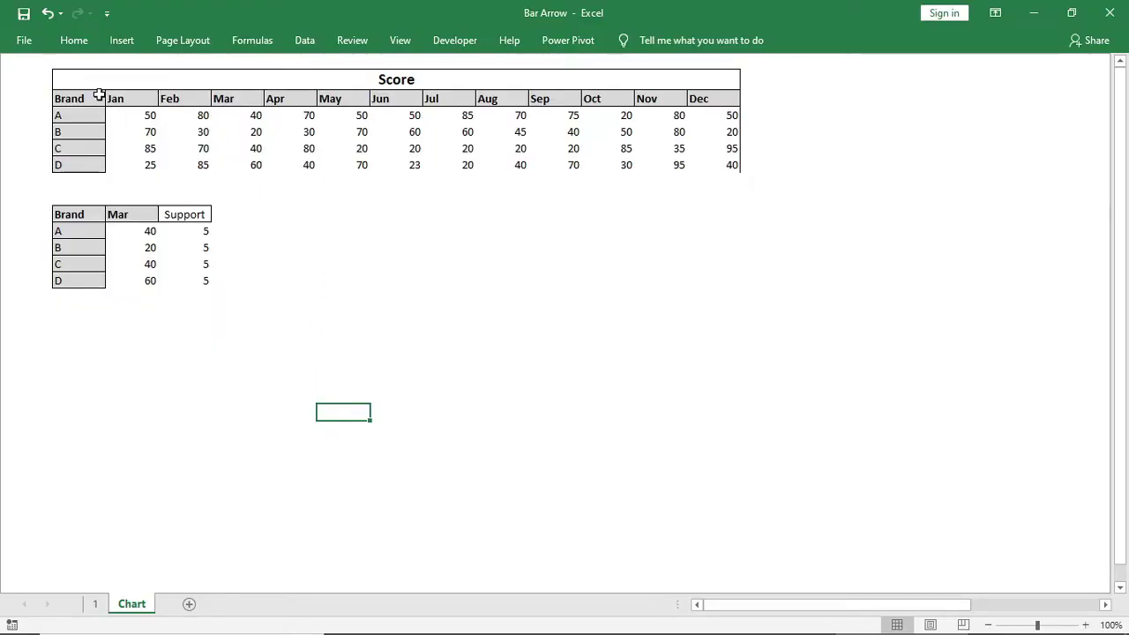
Step: Switch the month header through May and Feb back to Jan
left_click(97, 230)
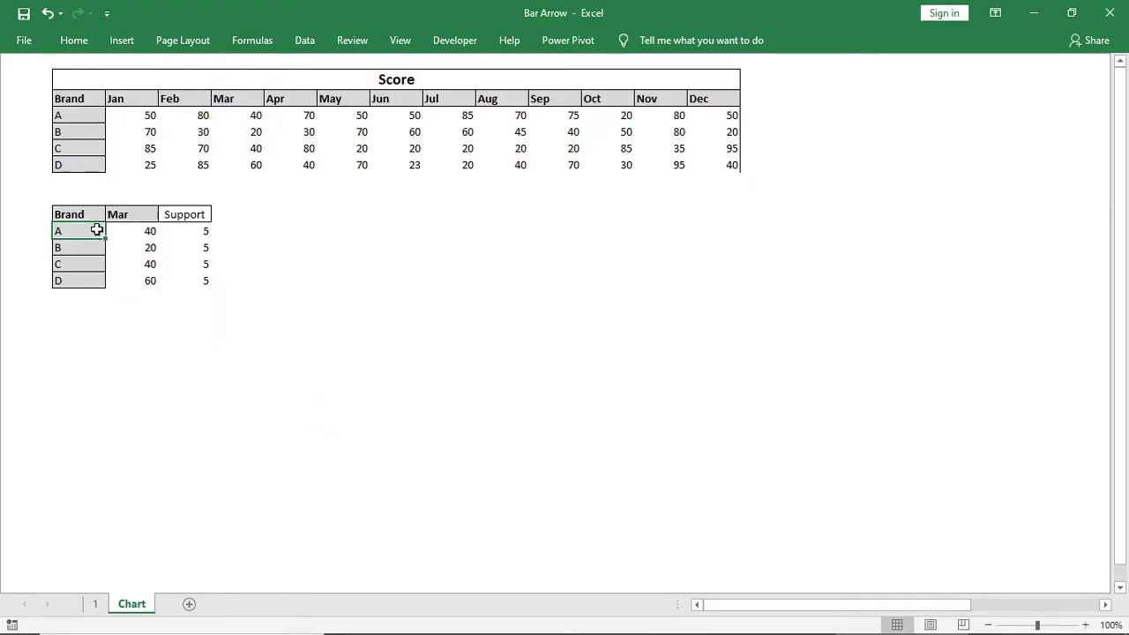
left_click(184, 216)
left_click(148, 215)
left_click(165, 214)
left_click(156, 228)
left_click(165, 214)
scroll(162, 234, "up", 3)
left_click(145, 231)
left_click(165, 214)
scroll(158, 239, "up", 1)
left_click(141, 224)
left_click(494, 345)
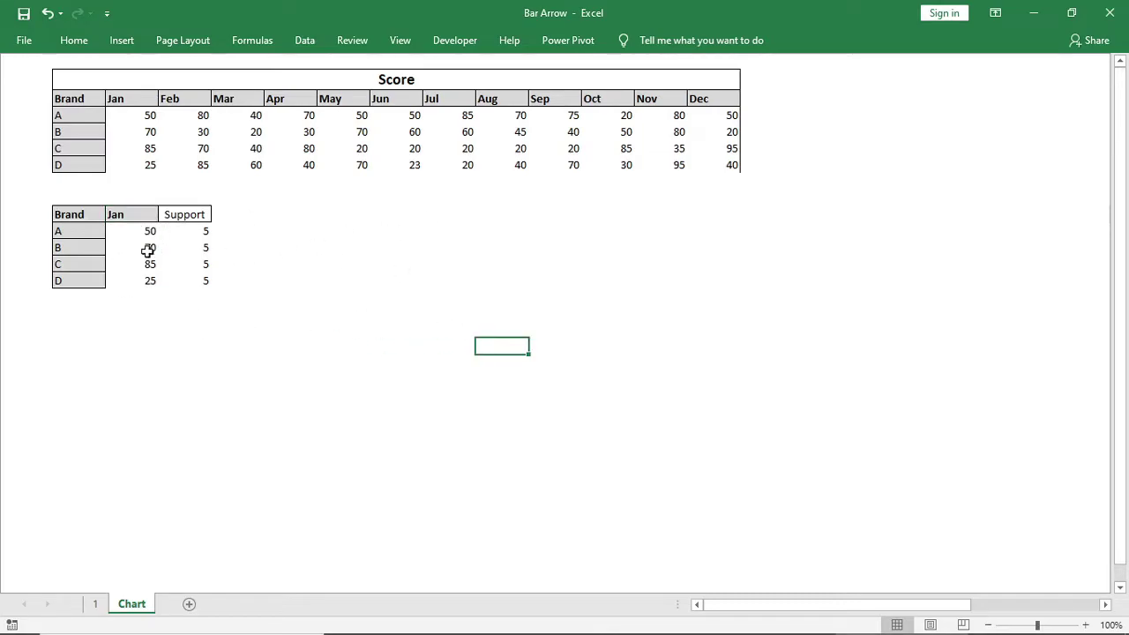
Step: Insert a 2-D stacked bar chart of the Brand to Support table for brands A–D
left_click_drag(77, 214, 208, 280)
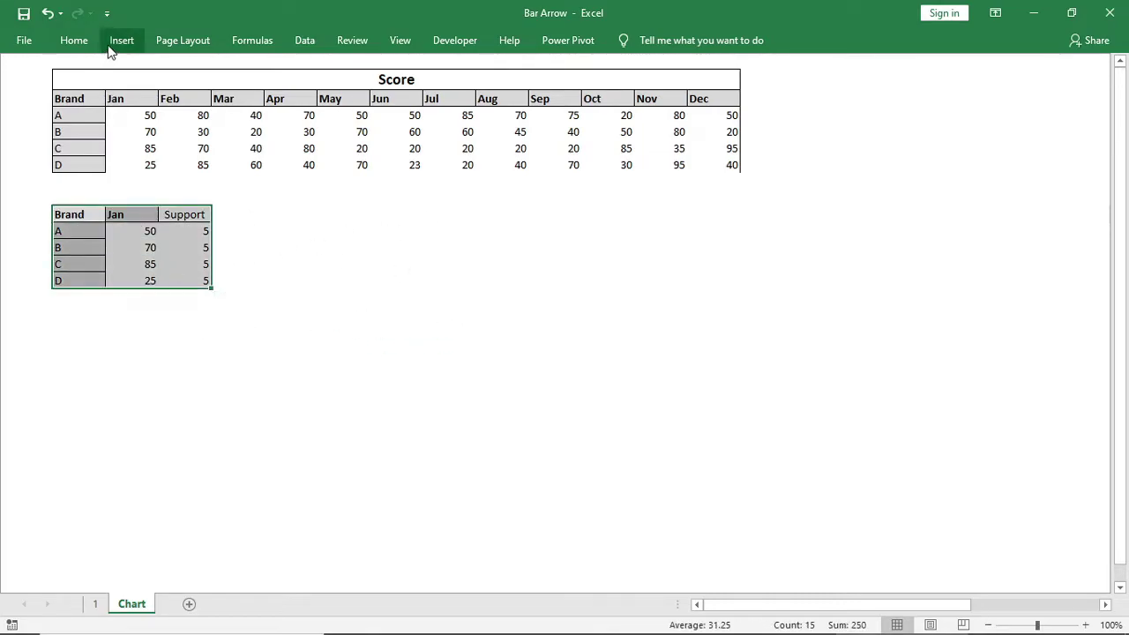
left_click(120, 41)
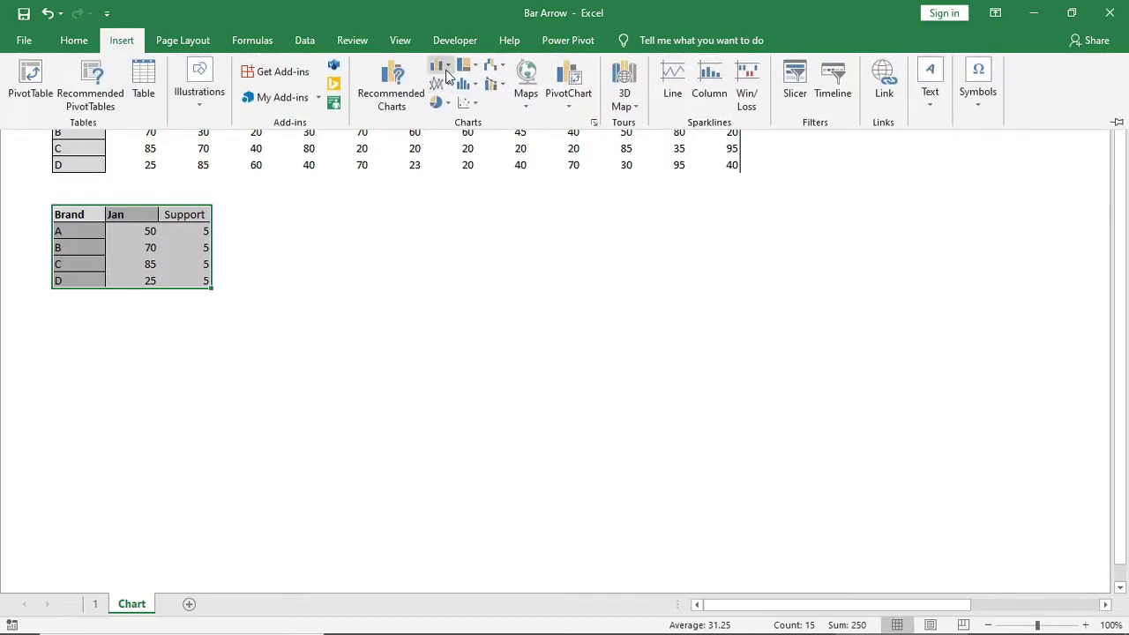
left_click(445, 69)
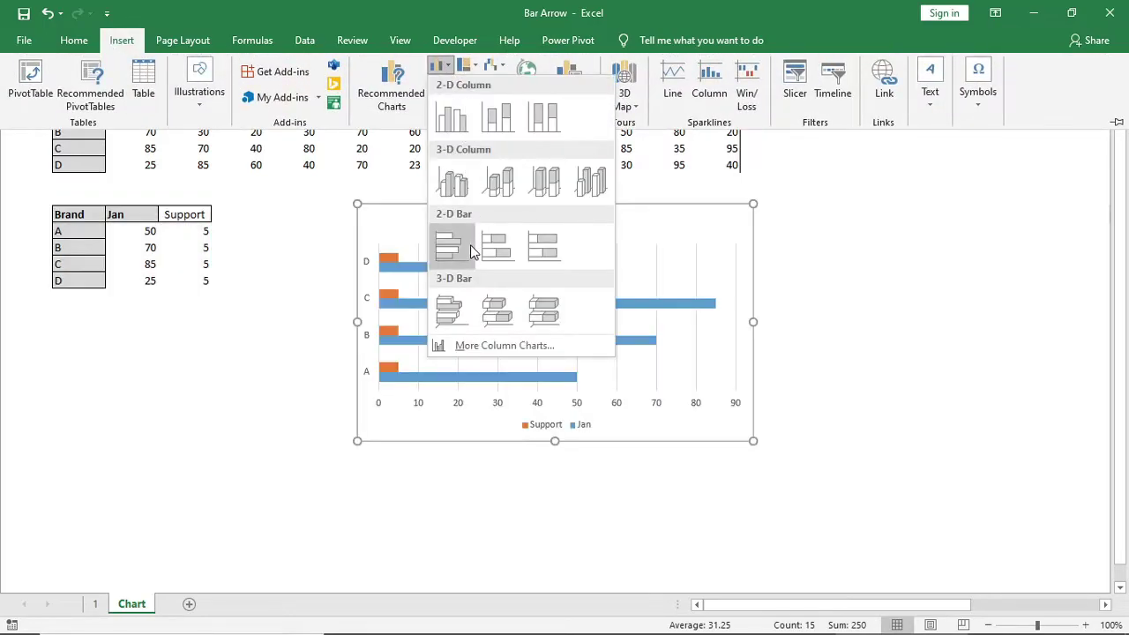
left_click(492, 254)
left_click(367, 375)
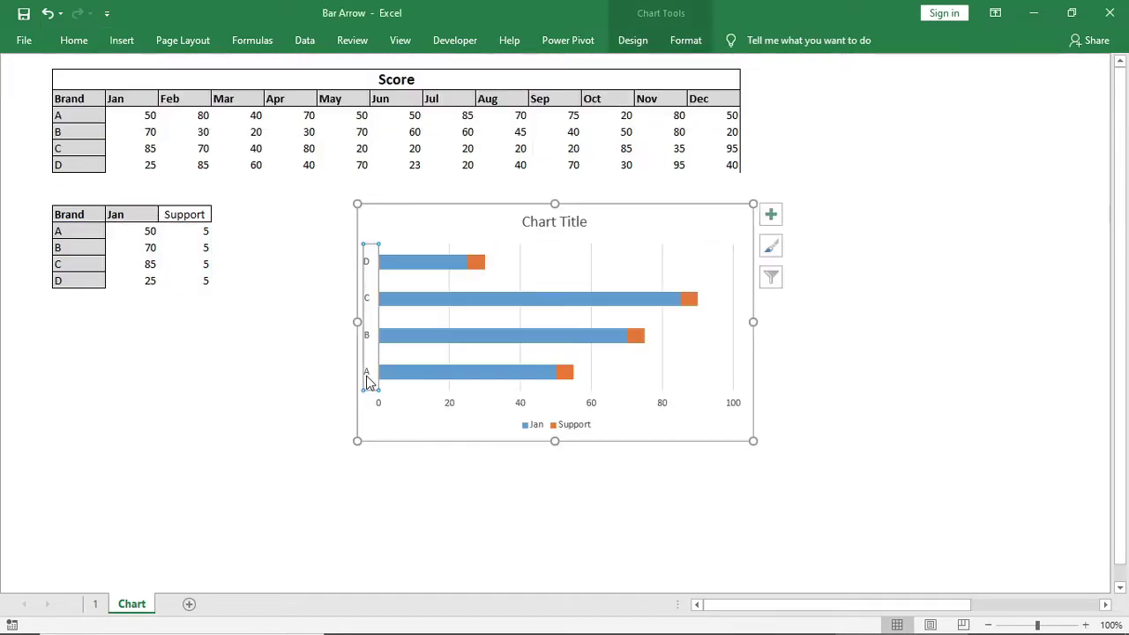
Step: Delete both axes, the legend, gridlines and chart title, and open Format Data Series for Jan
key("Delete")
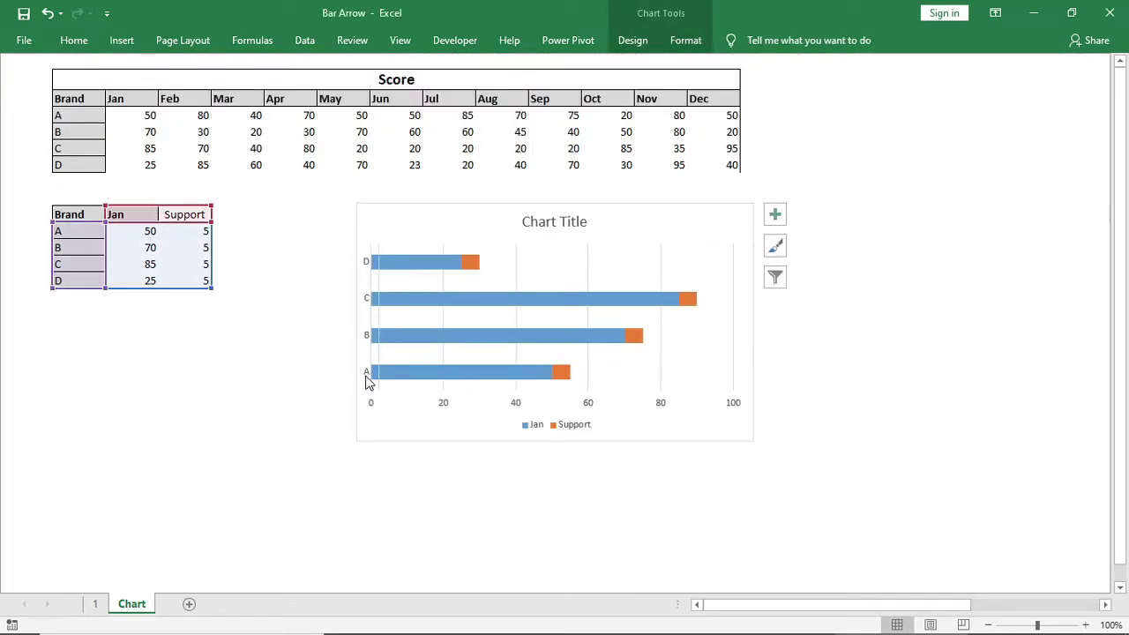
left_click(517, 410)
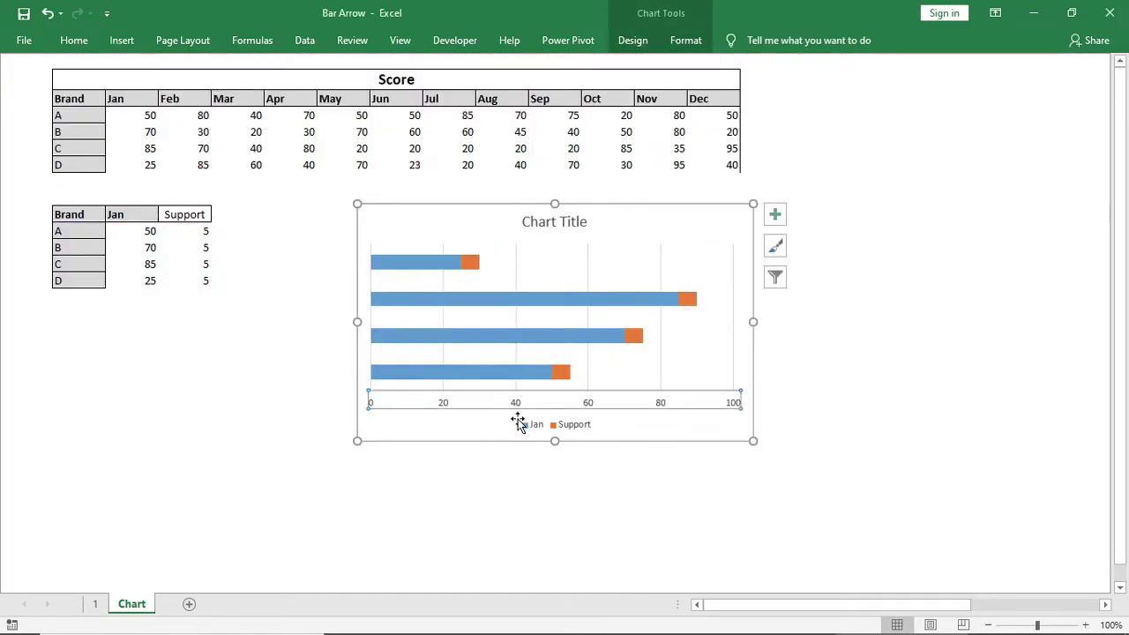
key("Delete")
left_click(542, 427)
key("Delete")
left_click(591, 283)
key("Delete")
left_click(569, 224)
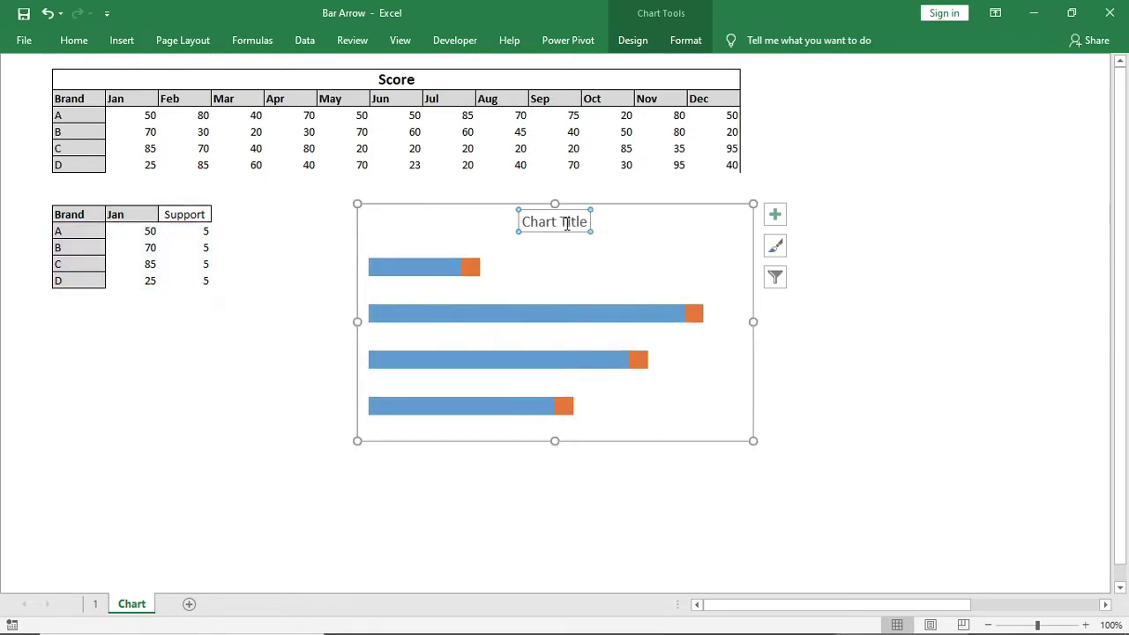
key("Delete")
right_click(444, 249)
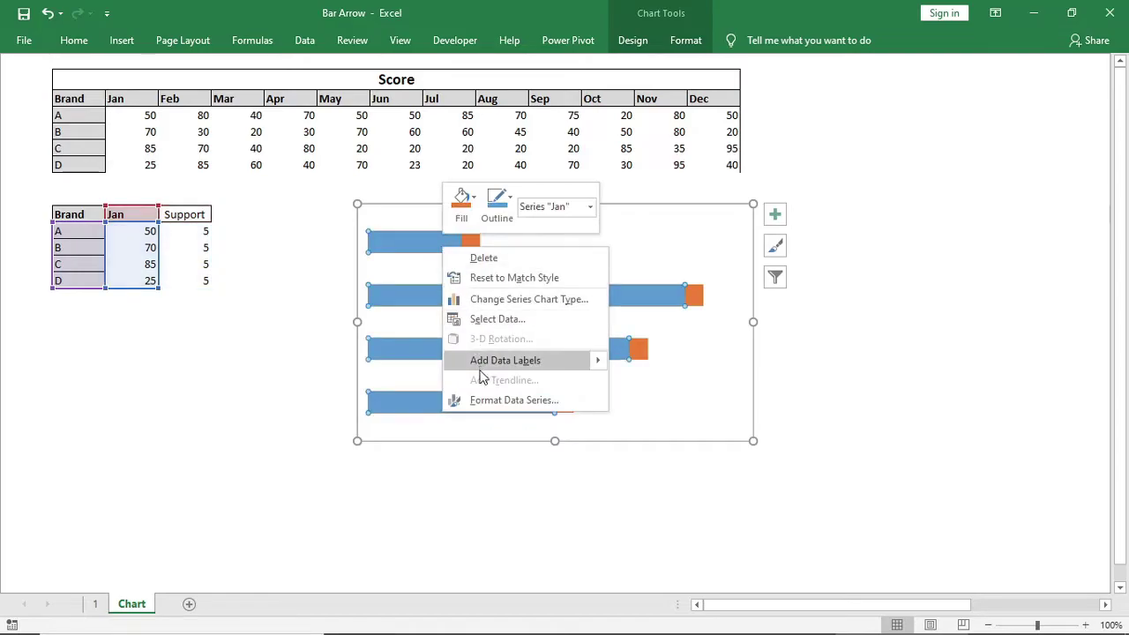
left_click(481, 400)
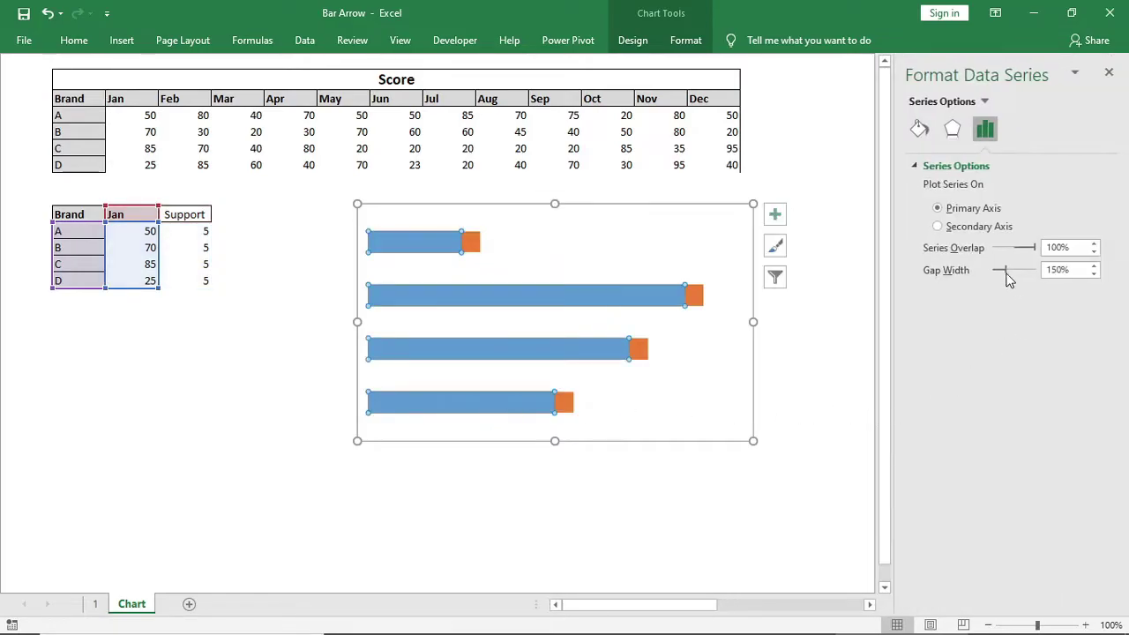
Step: Set the series gap width to 0% and stretch the chart wider to both sides
left_click_drag(990, 276, 989, 276)
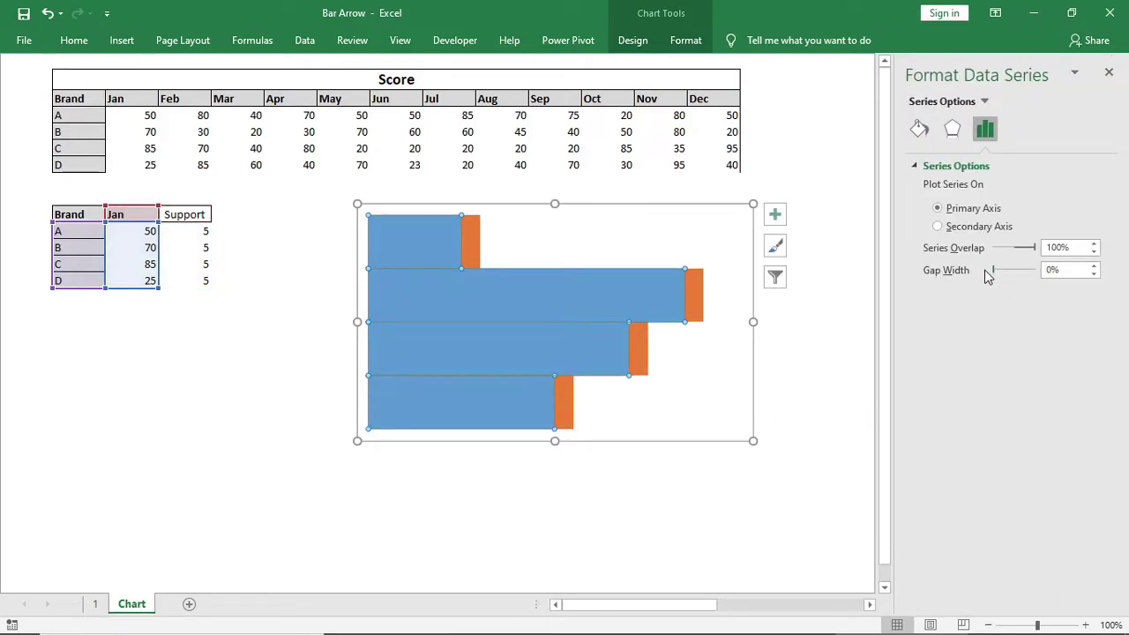
left_click(1108, 73)
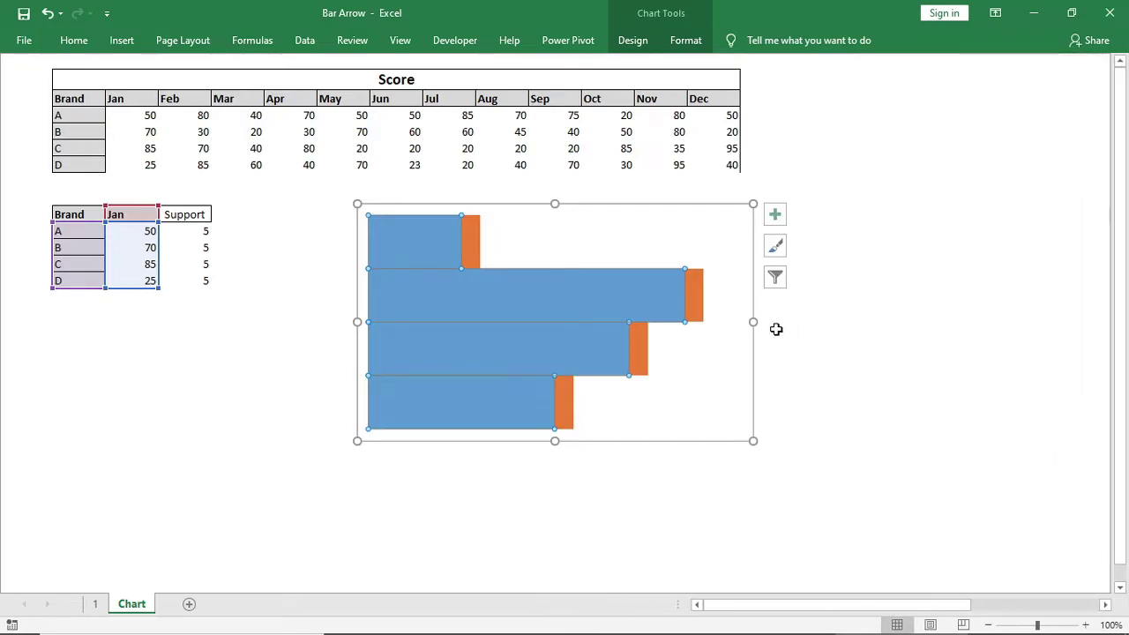
left_click_drag(754, 321, 1020, 322)
left_click_drag(357, 321, 274, 322)
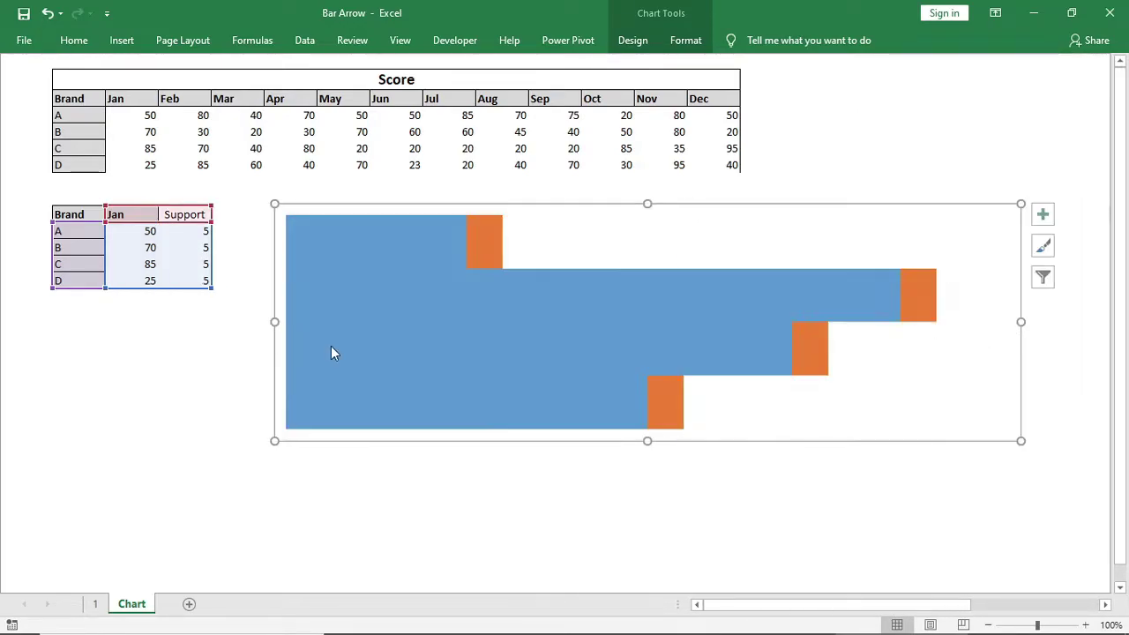
left_click_drag(646, 443, 688, 490)
left_click_drag(647, 270, 649, 260)
left_click(546, 232)
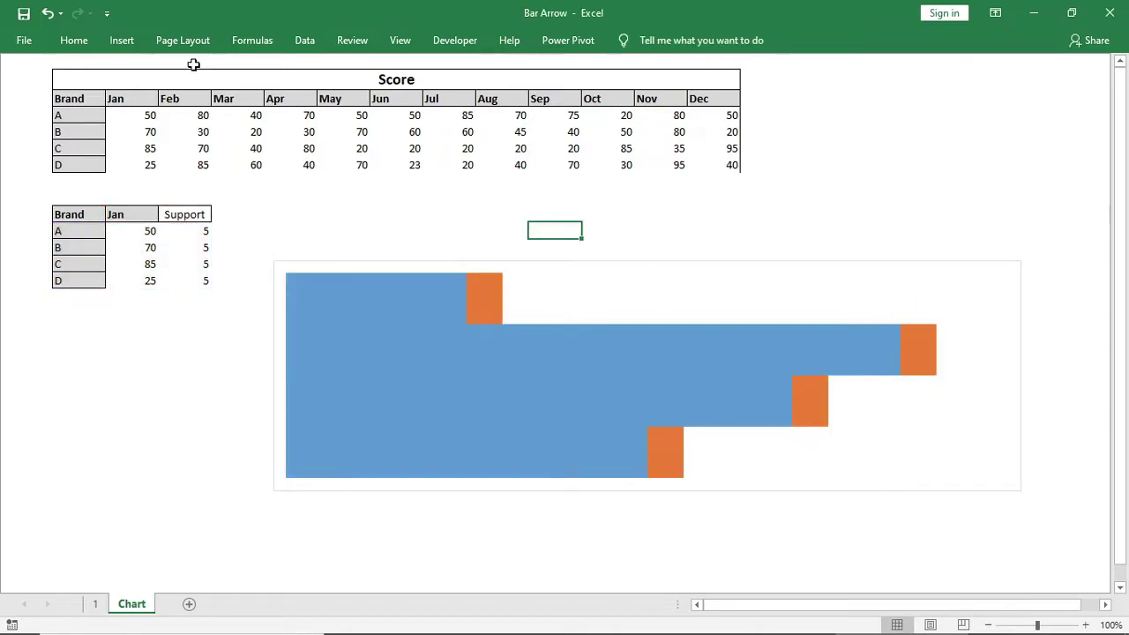
Step: Draw an isosceles triangle beside the chart and rotate it to point right
left_click(121, 39)
left_click(199, 97)
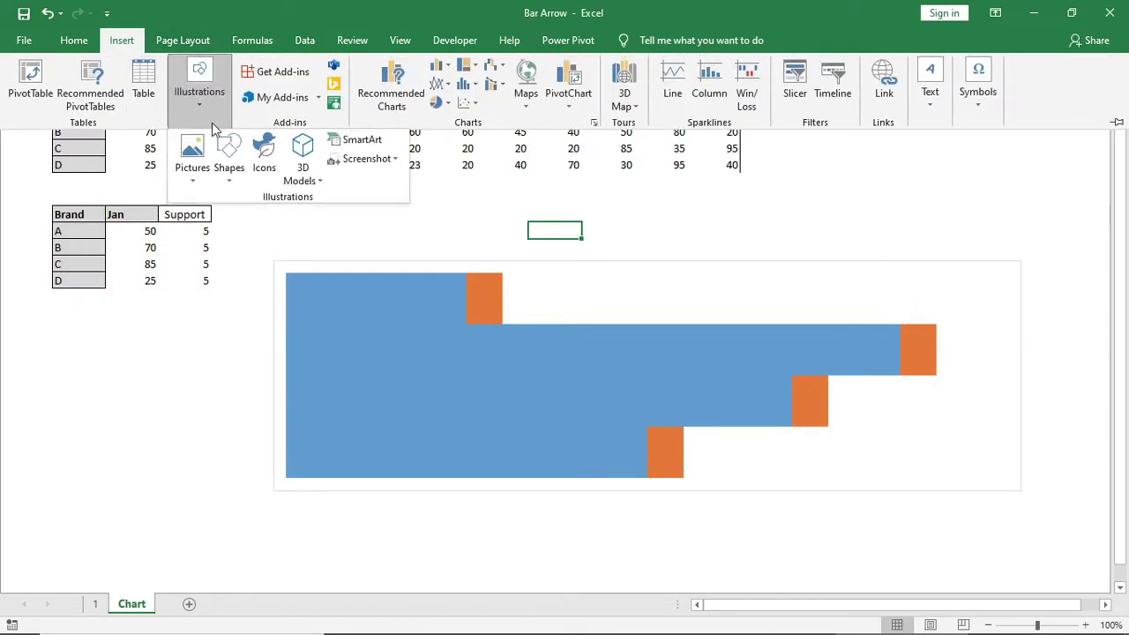
left_click(234, 172)
left_click(322, 216)
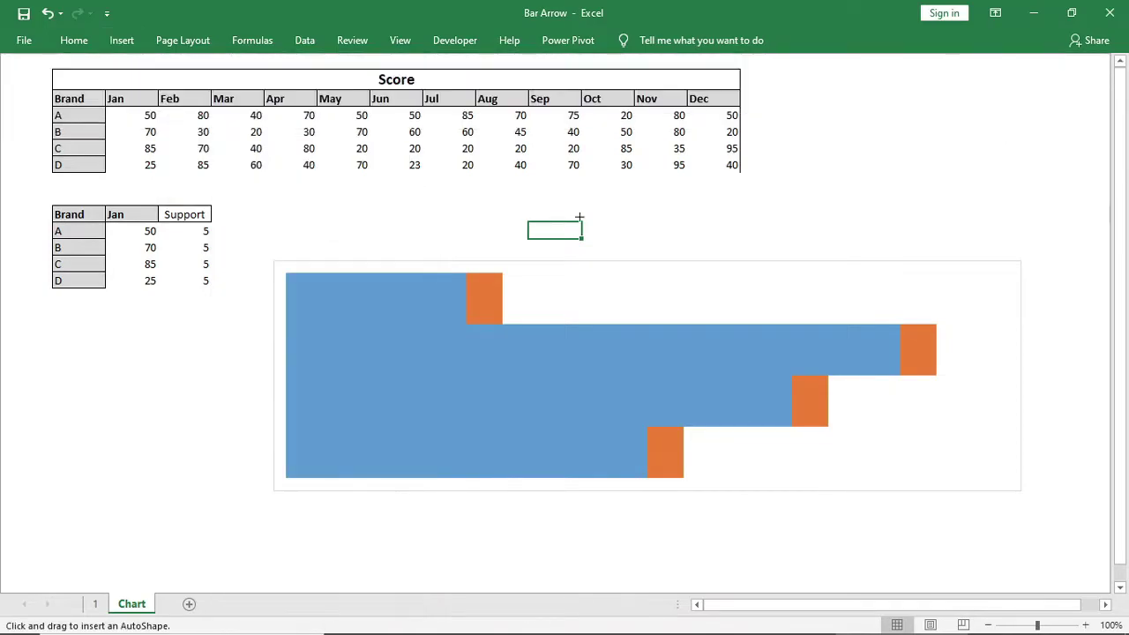
left_click_drag(699, 244, 722, 252)
left_click_drag(698, 179, 917, 194)
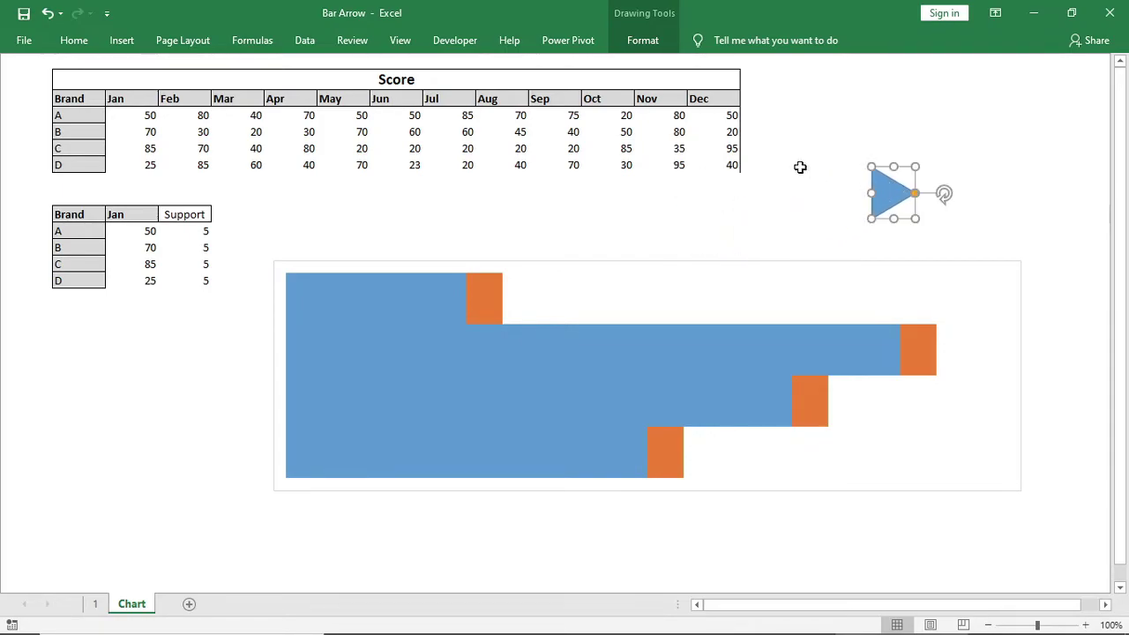
Step: Give the triangle no outline and a dark teal fill
left_click(651, 43)
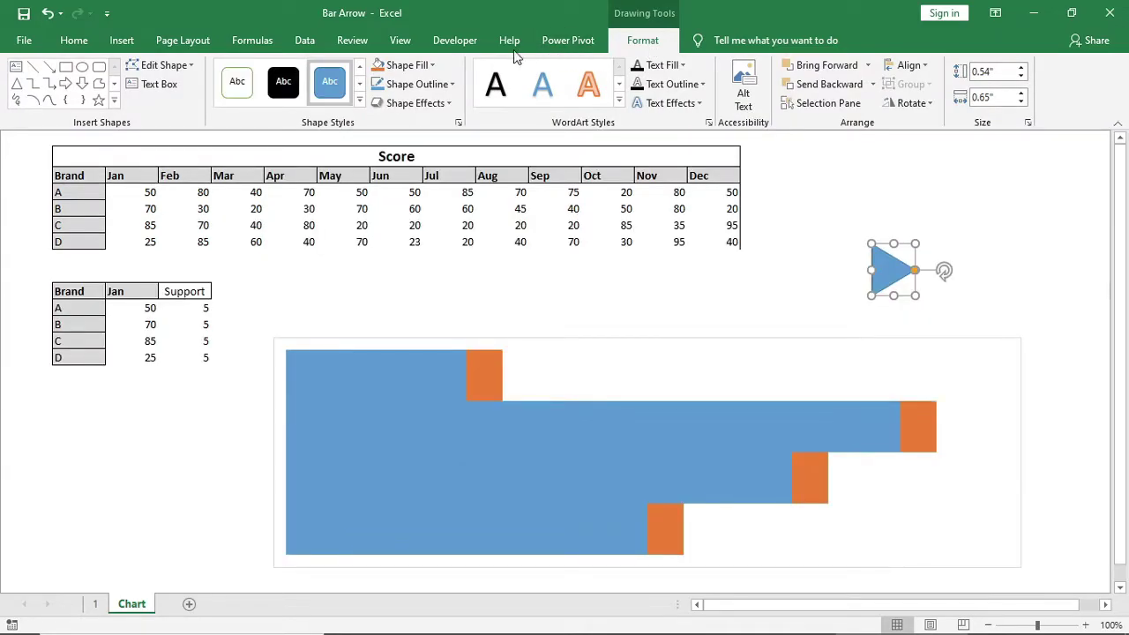
left_click(451, 83)
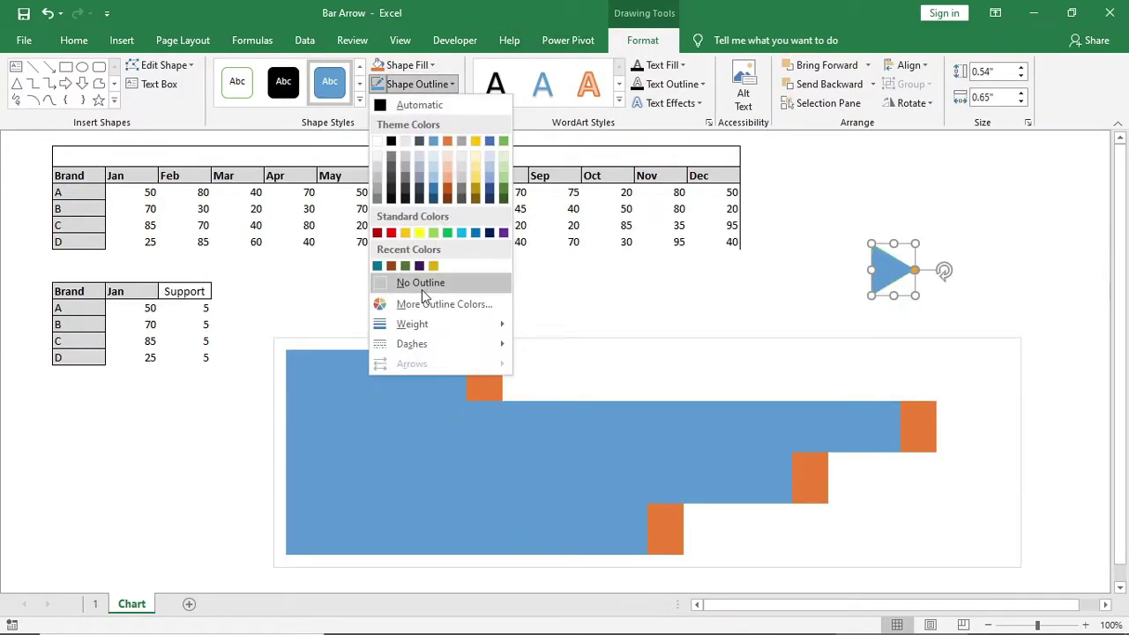
left_click(422, 287)
left_click(432, 65)
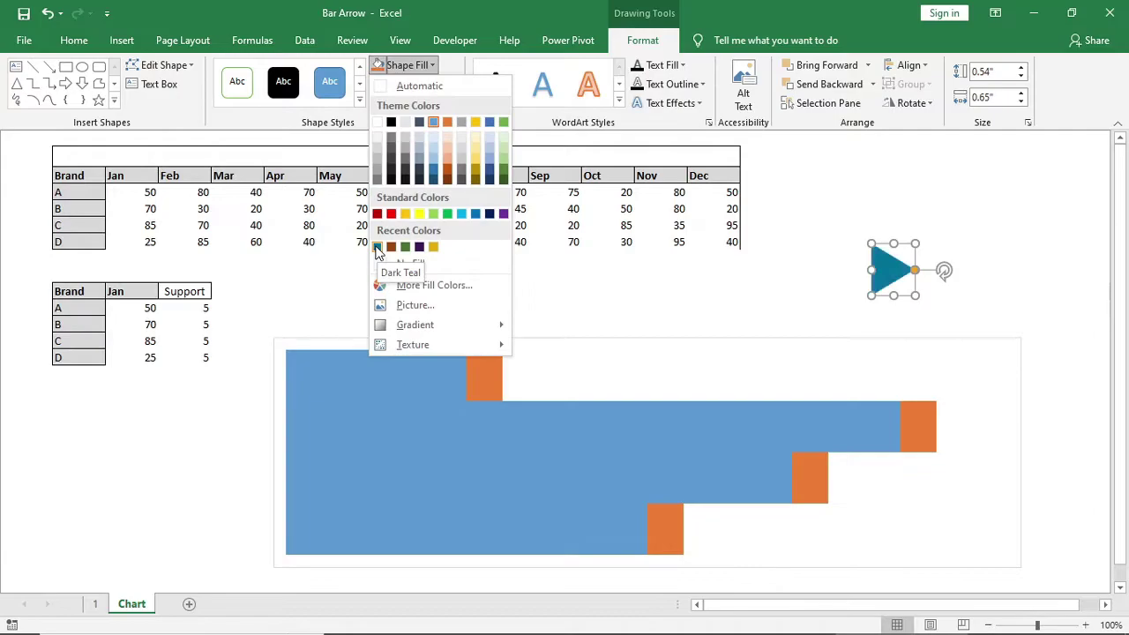
left_click(378, 247)
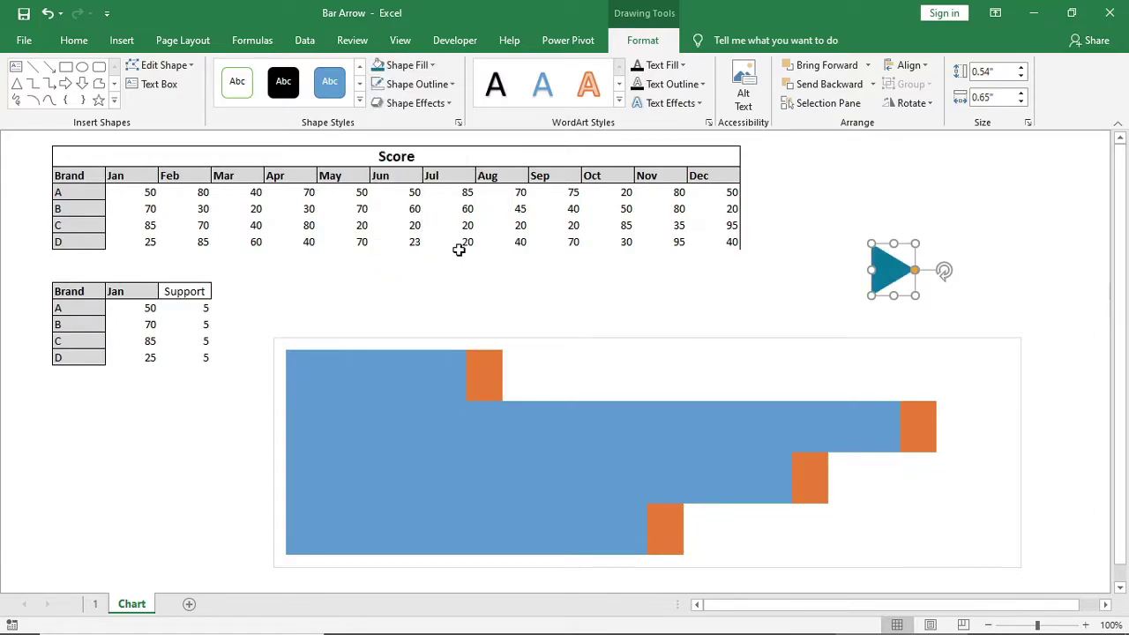
Step: Paste the teal triangle into the top orange Support point
left_click(495, 374)
left_click(496, 375)
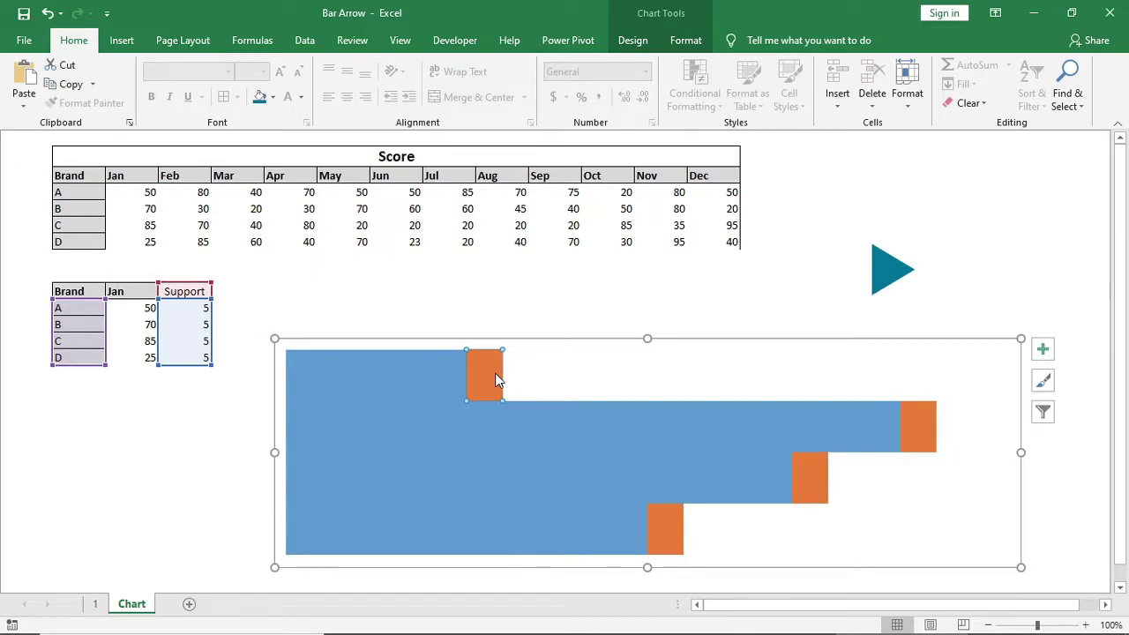
key("ctrl+v")
Step: Recolour the triangle dark red and paste it into the second Support point
left_click(889, 270)
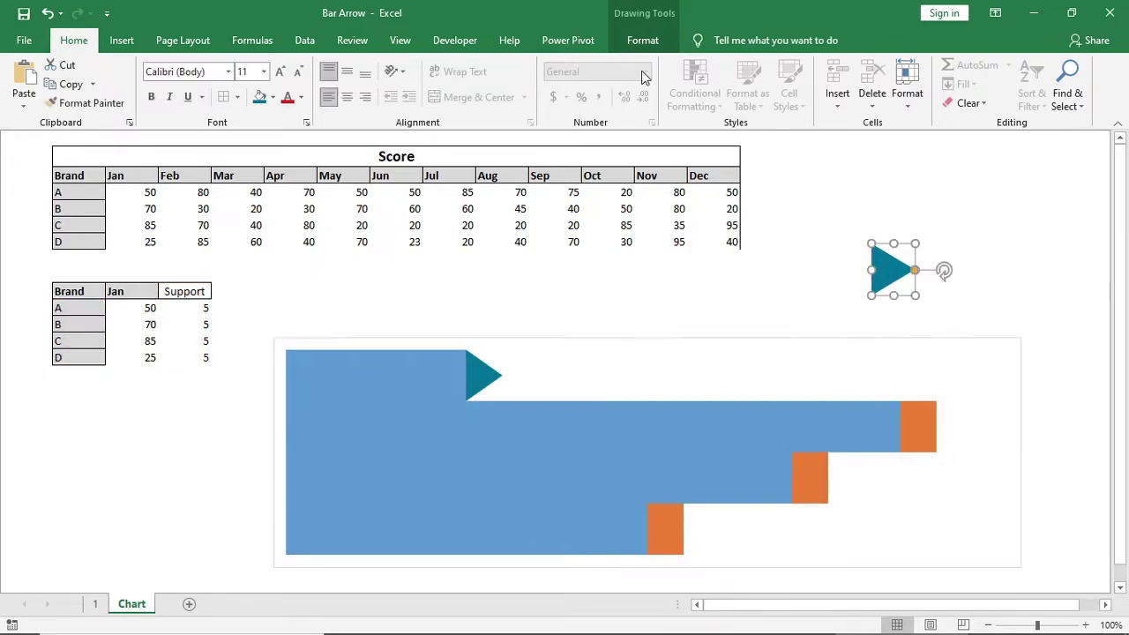
left_click(643, 40)
left_click(432, 65)
left_click(377, 217)
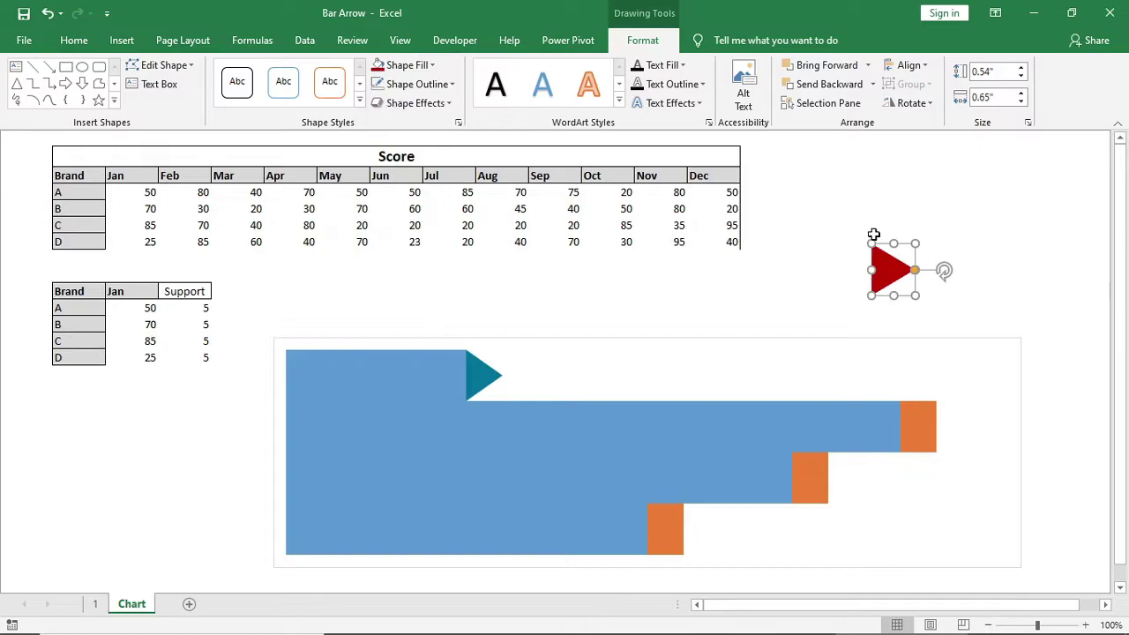
key("ctrl+c")
left_click(915, 429)
left_click(916, 429)
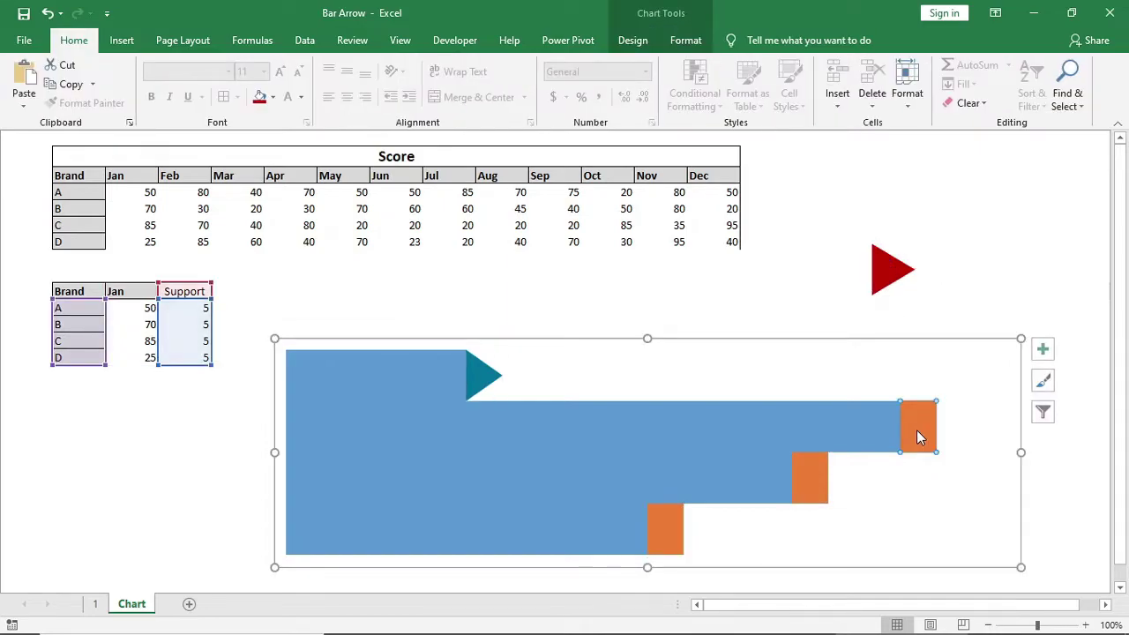
key("ctrl+v")
left_click(898, 269)
Step: Recolour the triangle orange and paste it into the third Support point
left_click(643, 40)
left_click(428, 67)
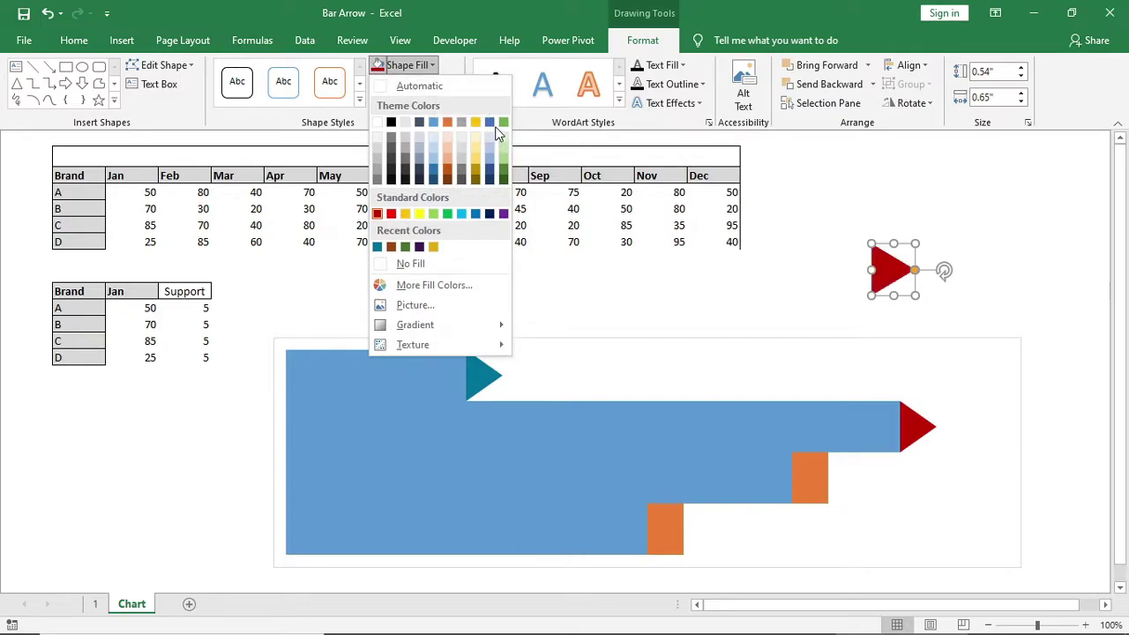
left_click(448, 122)
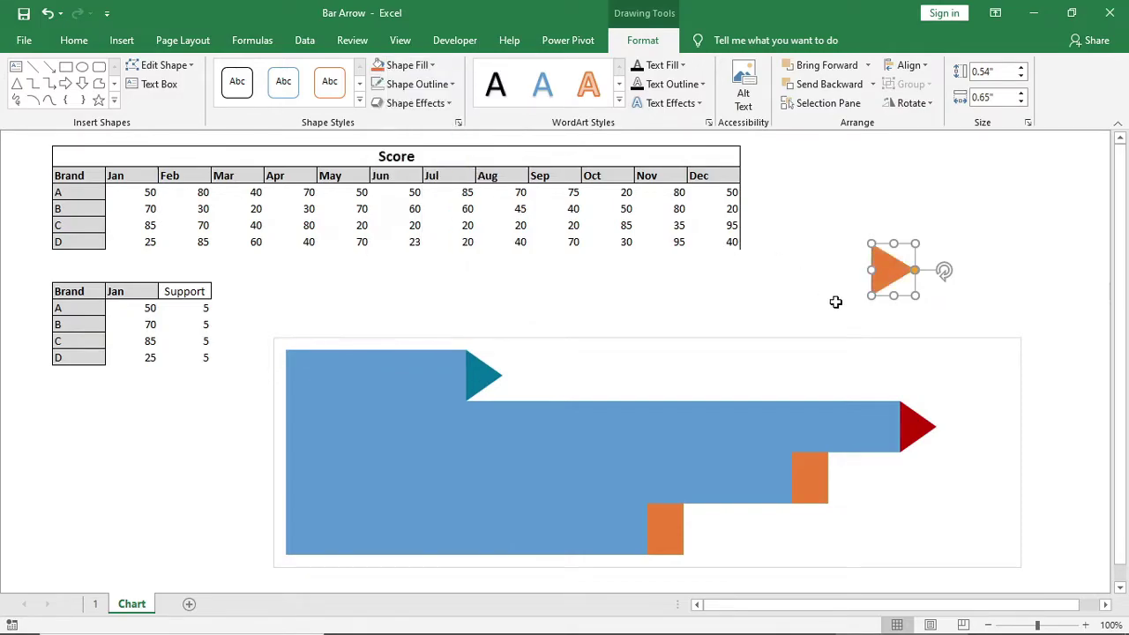
left_click(822, 500)
left_click(819, 492)
key("ctrl+v")
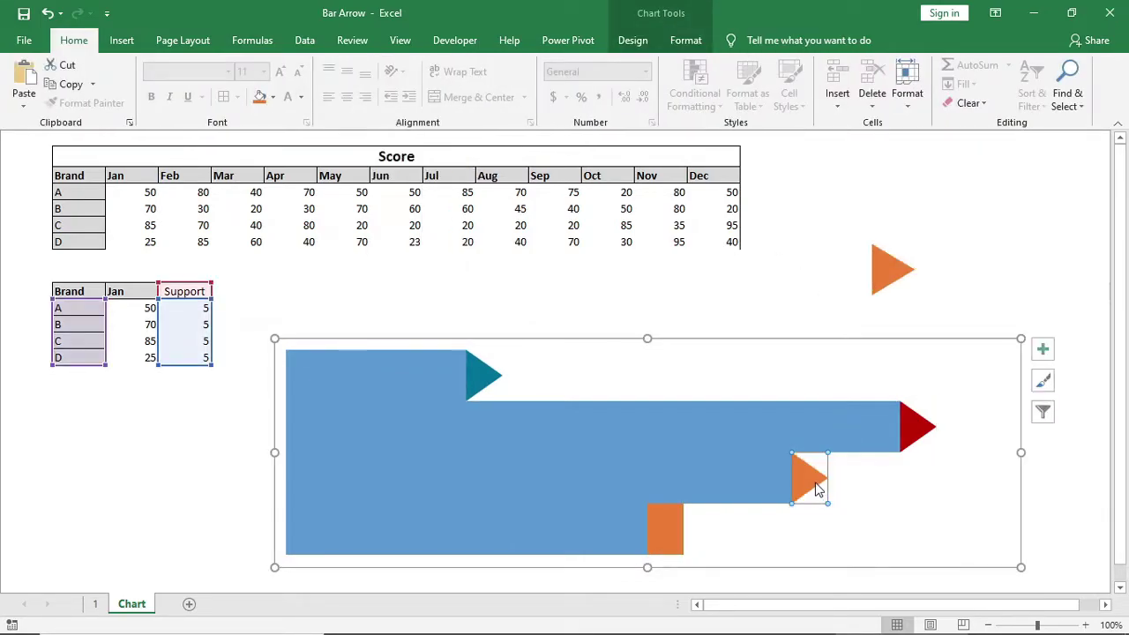
Step: Recolour the triangle green for the bottom Support point
left_click(891, 268)
left_click(643, 40)
left_click(407, 64)
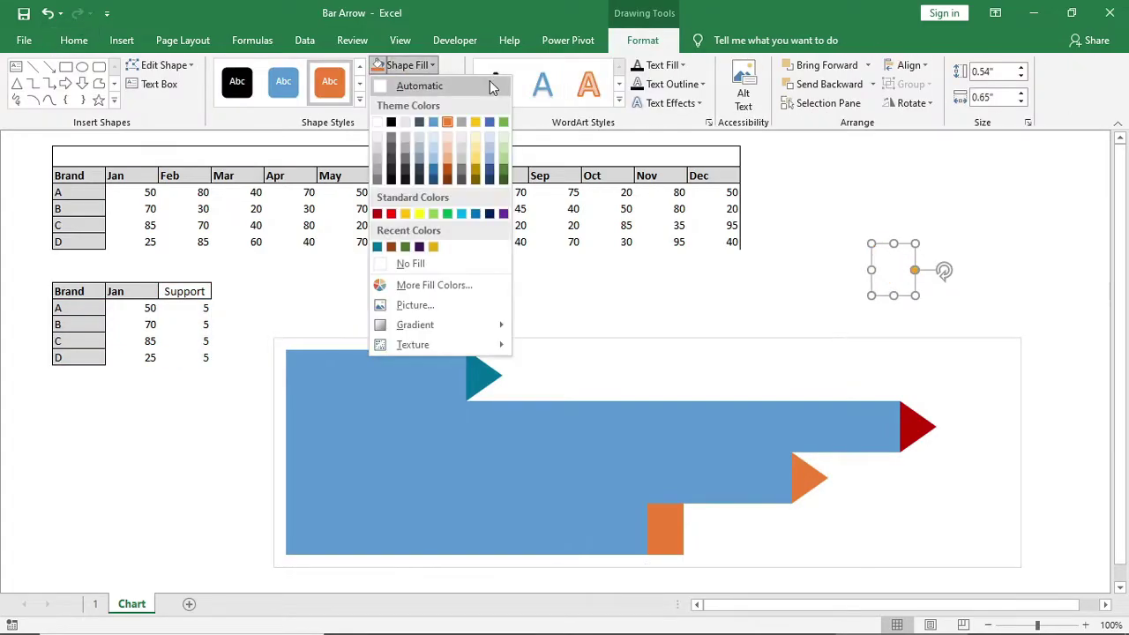
left_click(503, 121)
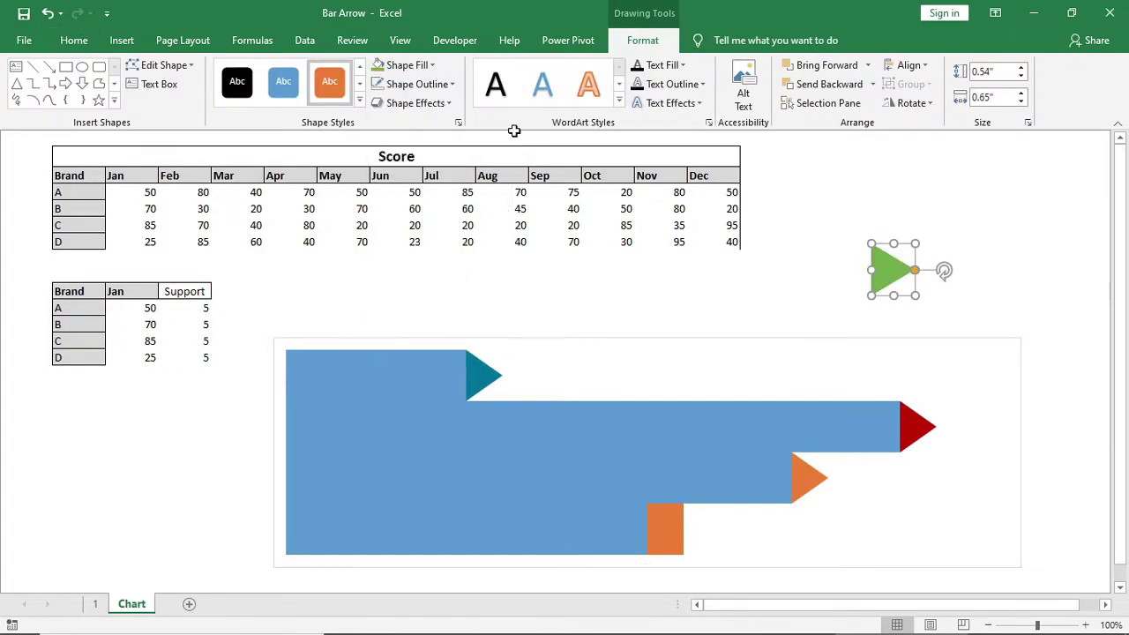
left_click(666, 531)
left_click(670, 535)
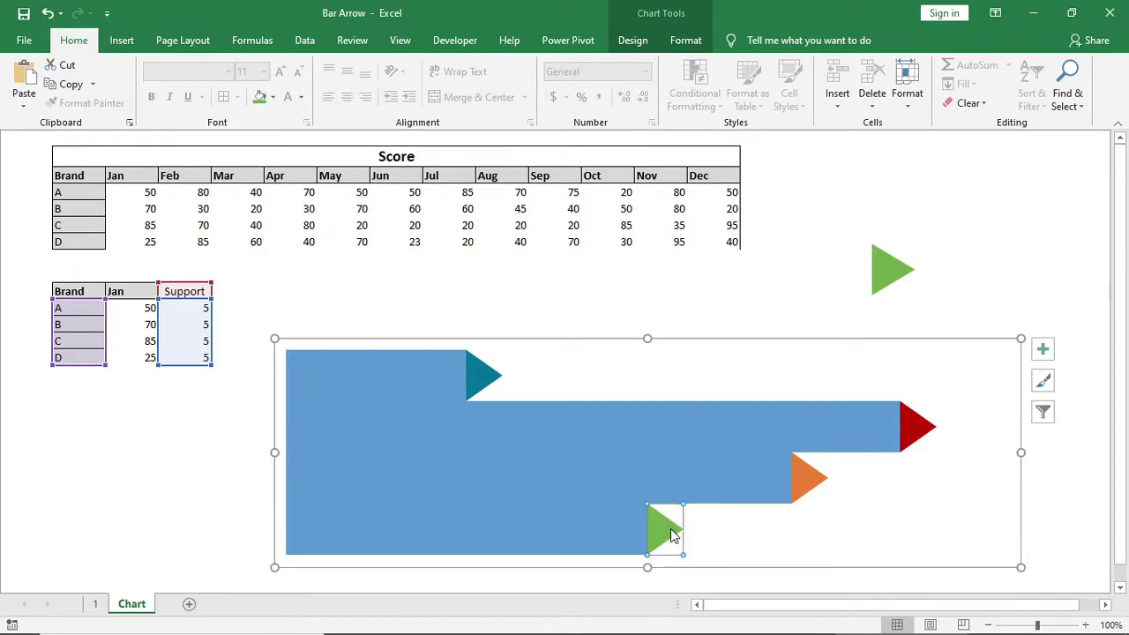
Step: Delete the leftover loose triangle and reposition the chart
left_click_drag(676, 340, 675, 327)
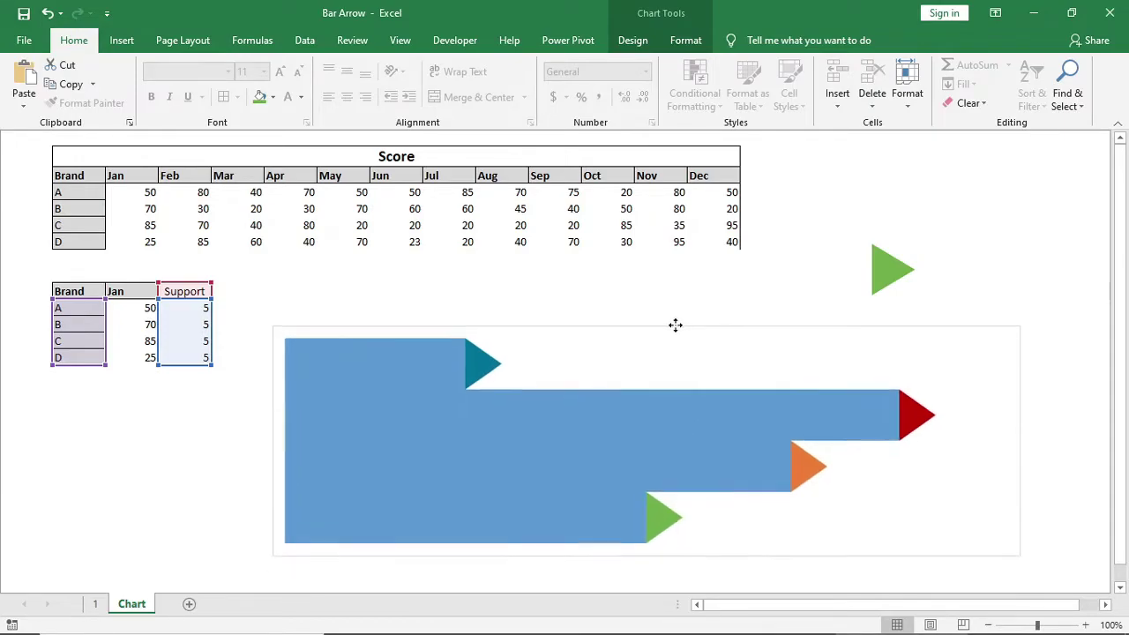
left_click(892, 264)
key("Delete")
left_click_drag(765, 330, 786, 273)
Step: Apply an outer shadow effect to the Jan bar series
left_click(431, 328)
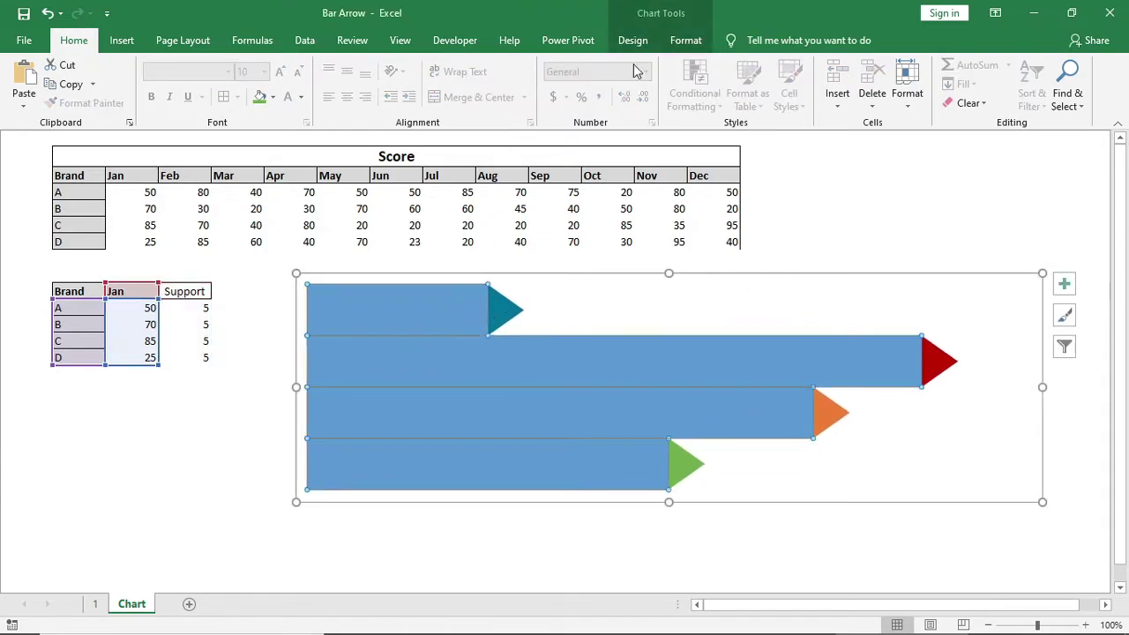
left_click(685, 40)
left_click(461, 102)
mouse_move(471, 171)
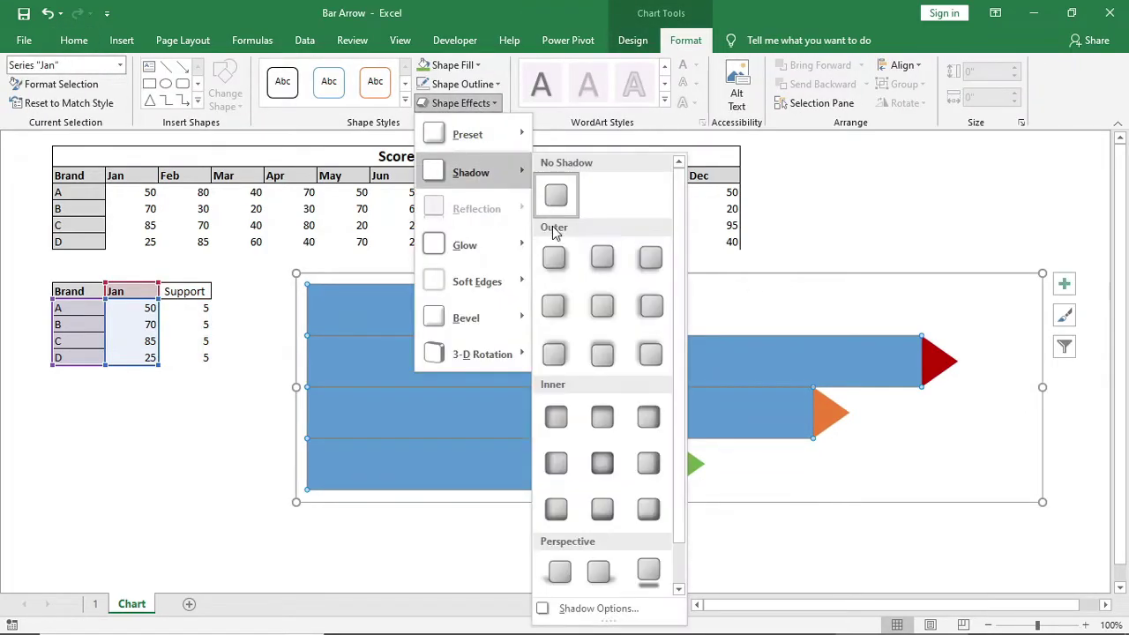
left_click(602, 305)
left_click(855, 238)
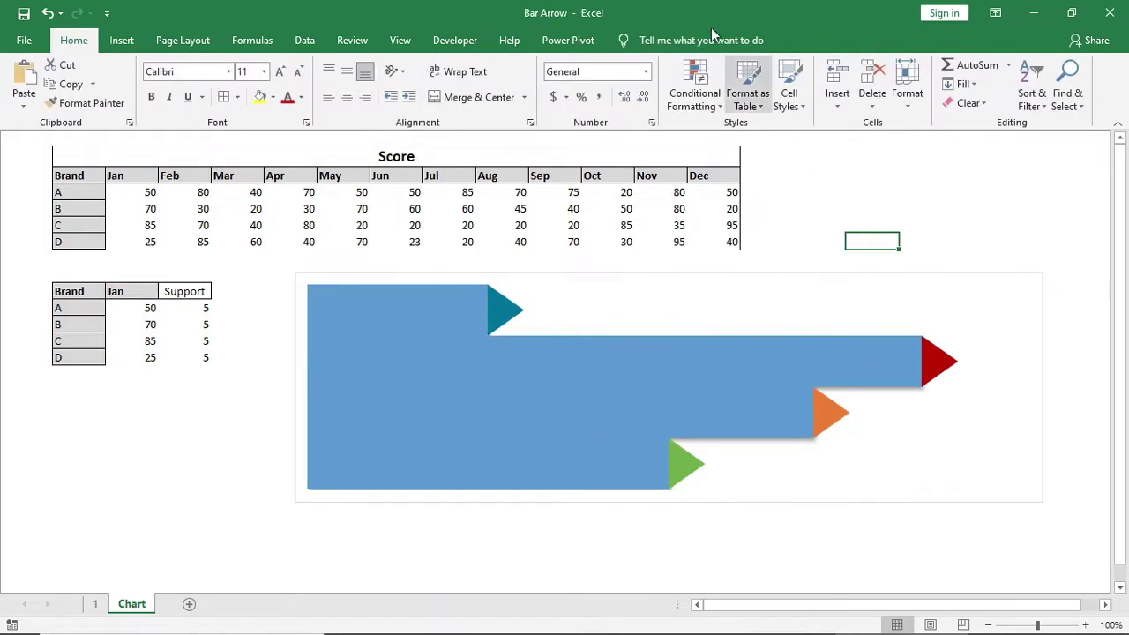
Step: Fill the top bar dark teal and the second bar dark red
left_click(399, 324)
left_click(400, 323)
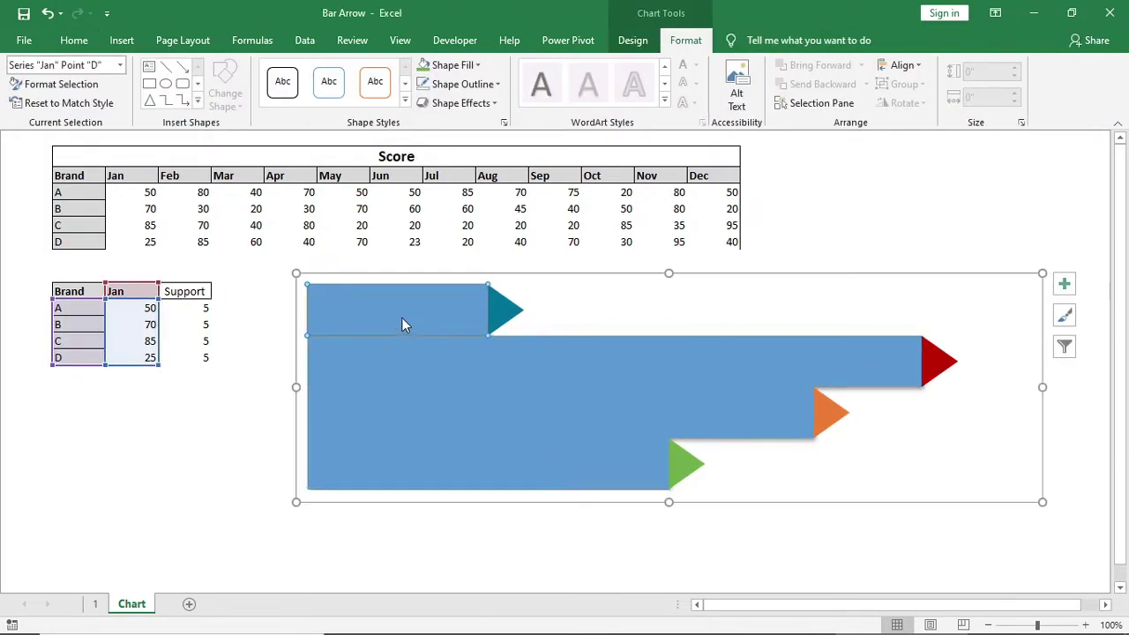
left_click(477, 65)
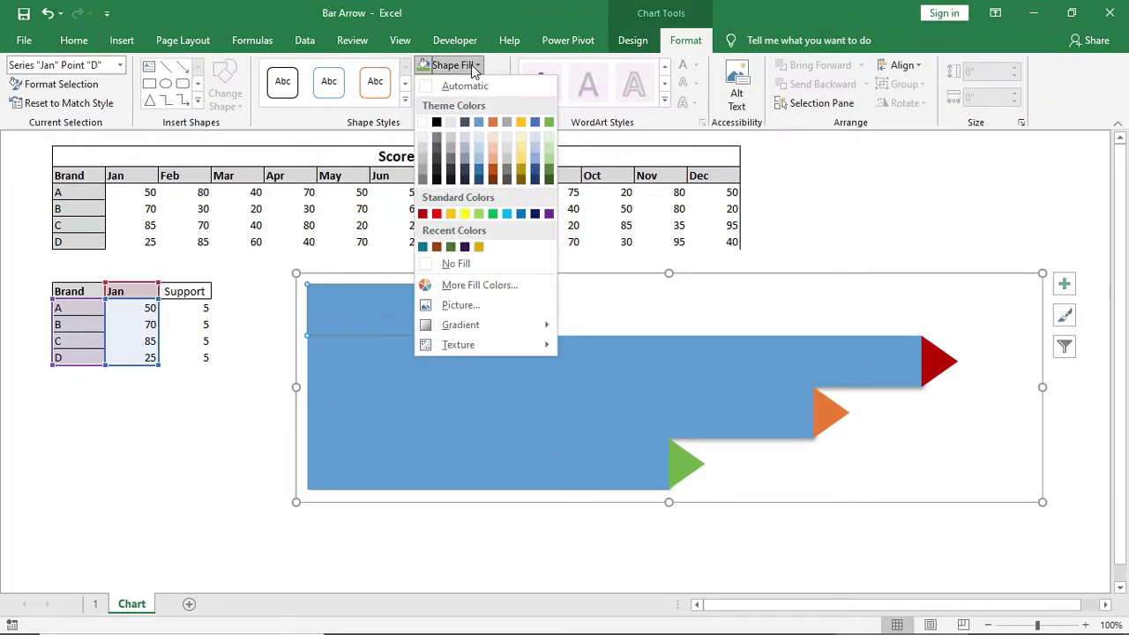
left_click(423, 248)
left_click(524, 367)
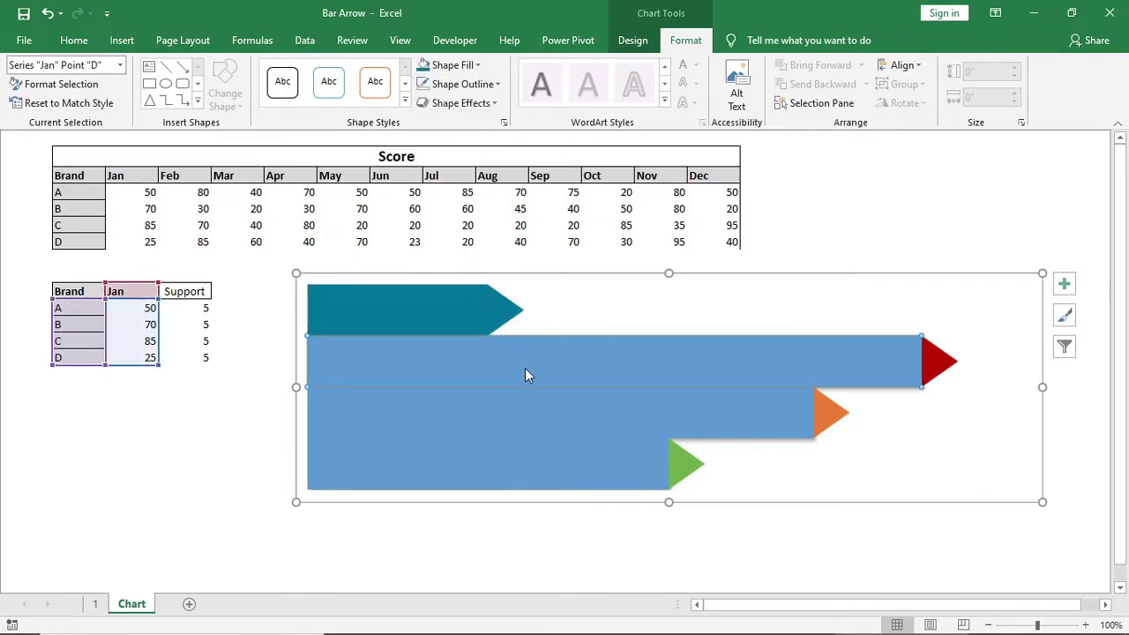
left_click(477, 65)
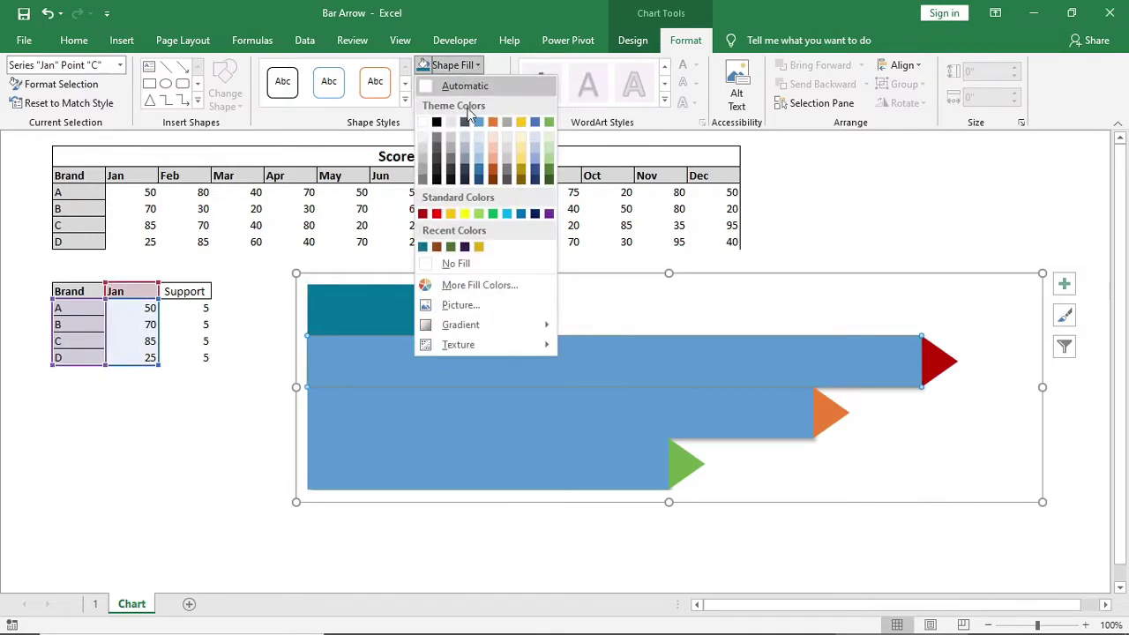
left_click(425, 217)
Step: Fill the third bar orange and the bottom bar green
left_click(493, 398)
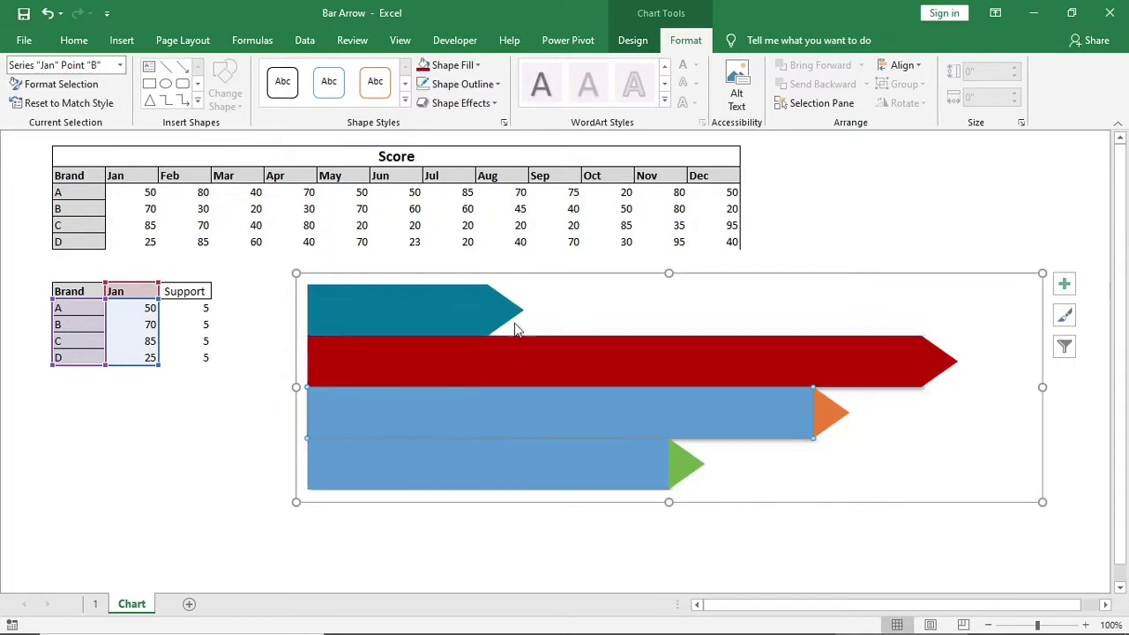
left_click(477, 65)
left_click(492, 124)
left_click(486, 460)
left_click(477, 66)
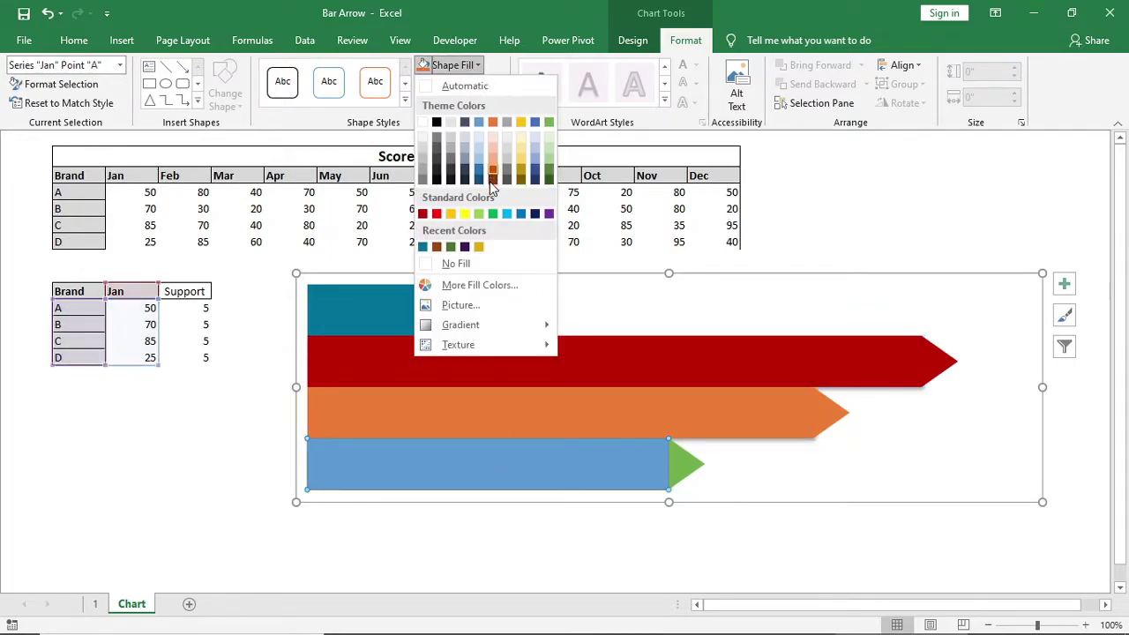
left_click(547, 123)
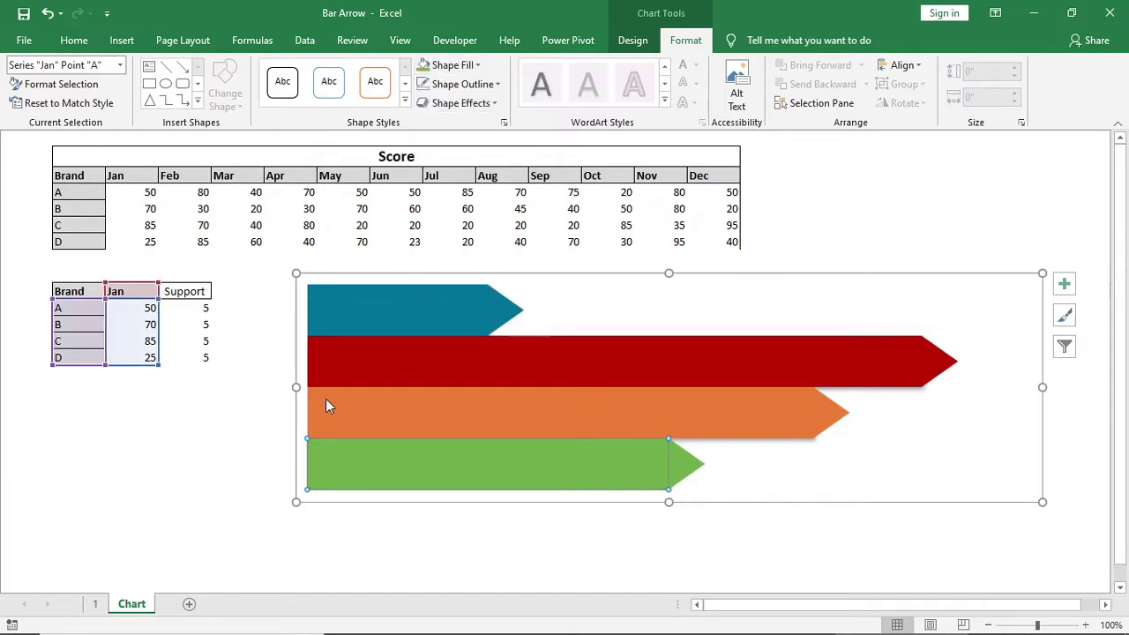
left_click(472, 502)
left_click(487, 502)
left_click_drag(486, 501, 468, 544)
scroll(401, 436, "down", 2)
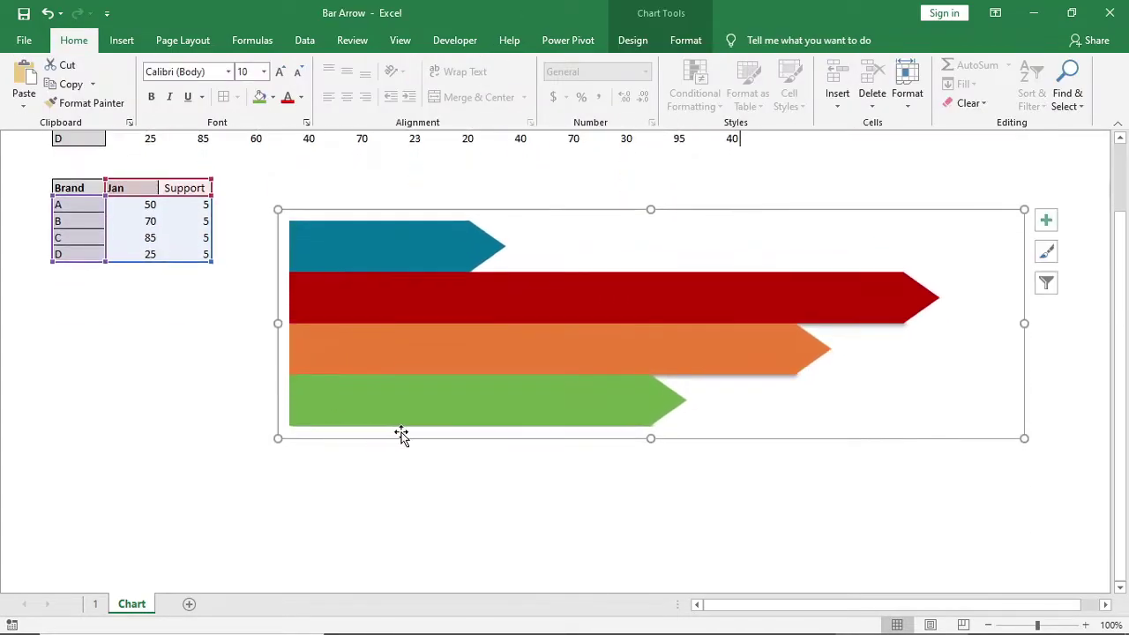
Step: Remove the chart area border and resize the chart to 3.1" by 9.42" lower on the sheet
left_click_drag(444, 432, 431, 499)
left_click(685, 40)
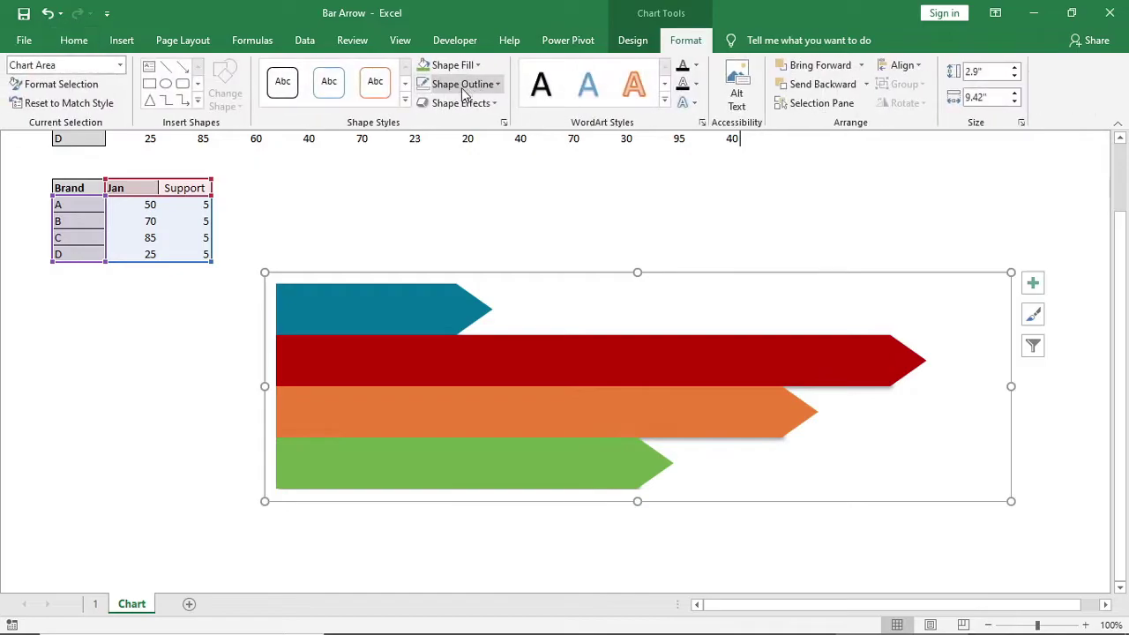
left_click(463, 83)
left_click(449, 282)
left_click_drag(636, 273, 636, 266)
left_click_drag(636, 501, 811, 509)
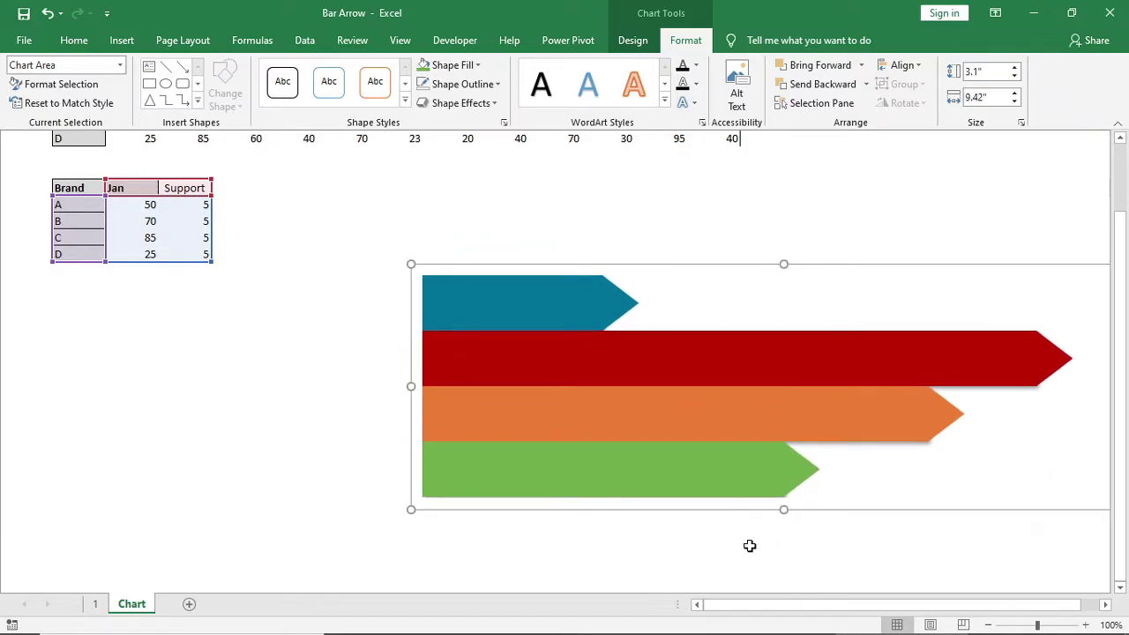
left_click(749, 547)
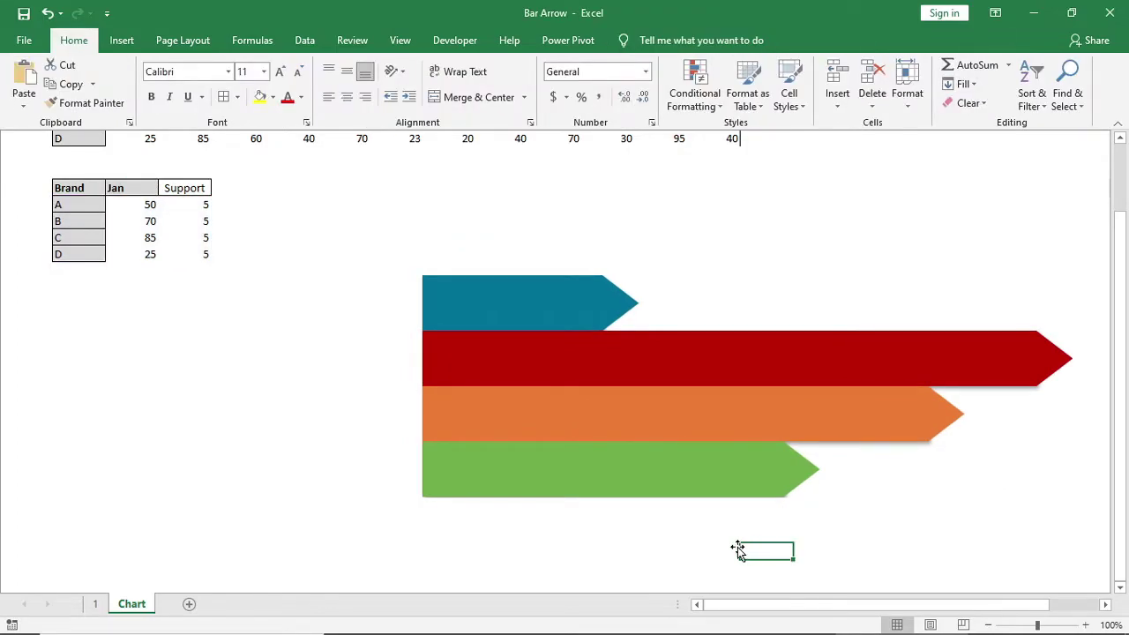
Step: Draw a rectangle left of the top bar with no outline and teal fill
left_click(123, 40)
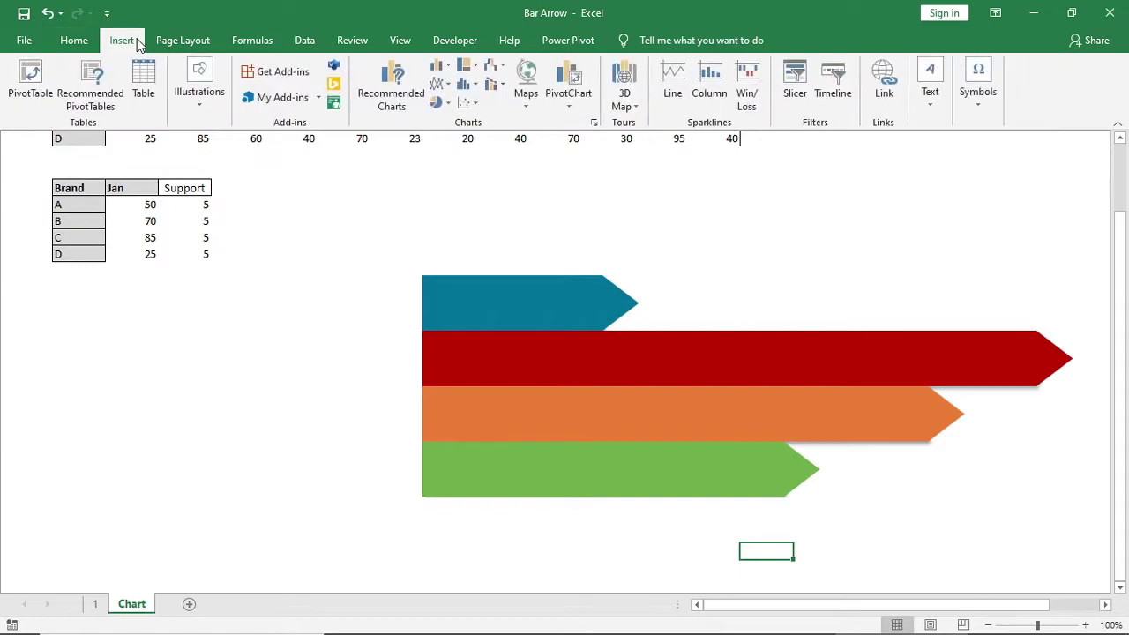
left_click(202, 104)
left_click(226, 172)
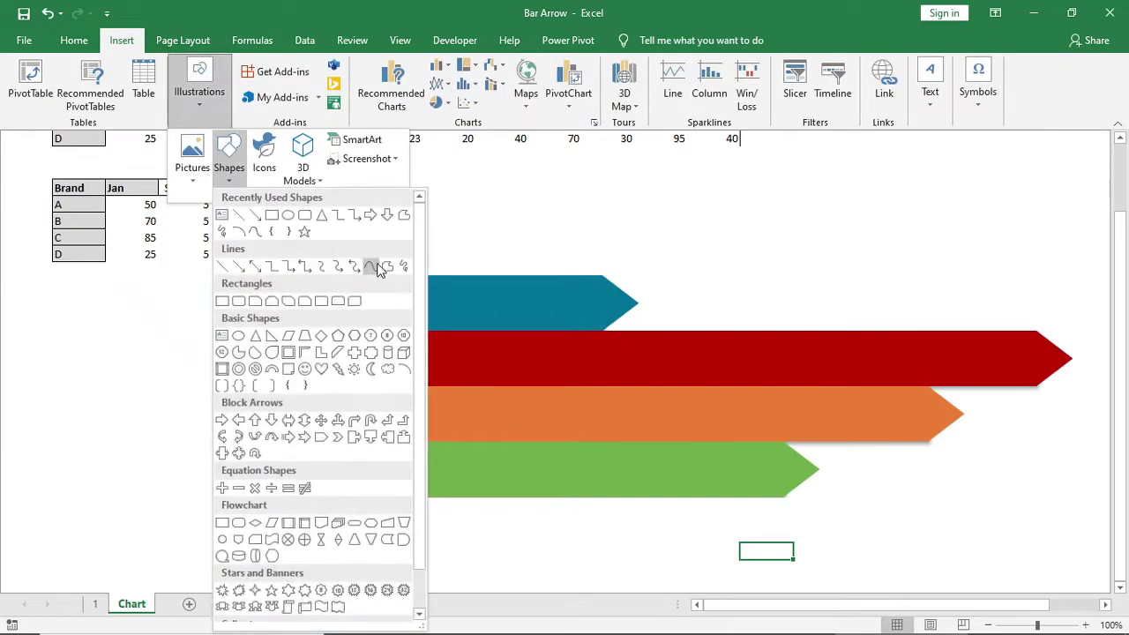
left_click(287, 216)
mouse_move(422, 276)
left_mouse_down()
mouse_move(447, 359)
mouse_move(487, 360)
mouse_move(312, 315)
mouse_move(318, 303)
left_mouse_up()
left_click(429, 86)
left_click(404, 281)
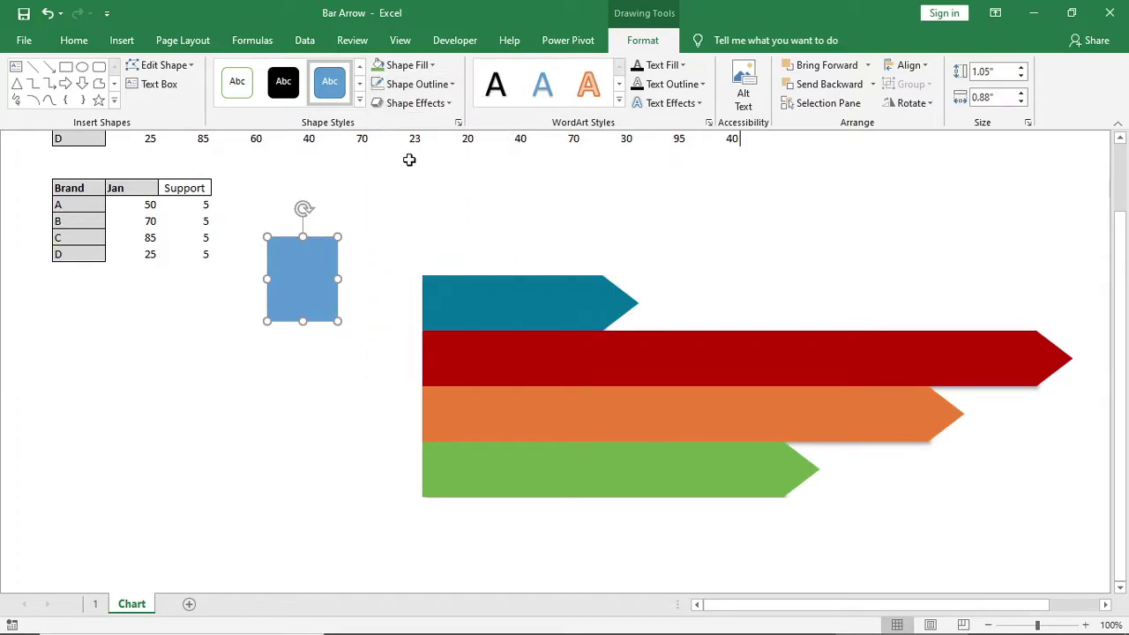
left_click(430, 65)
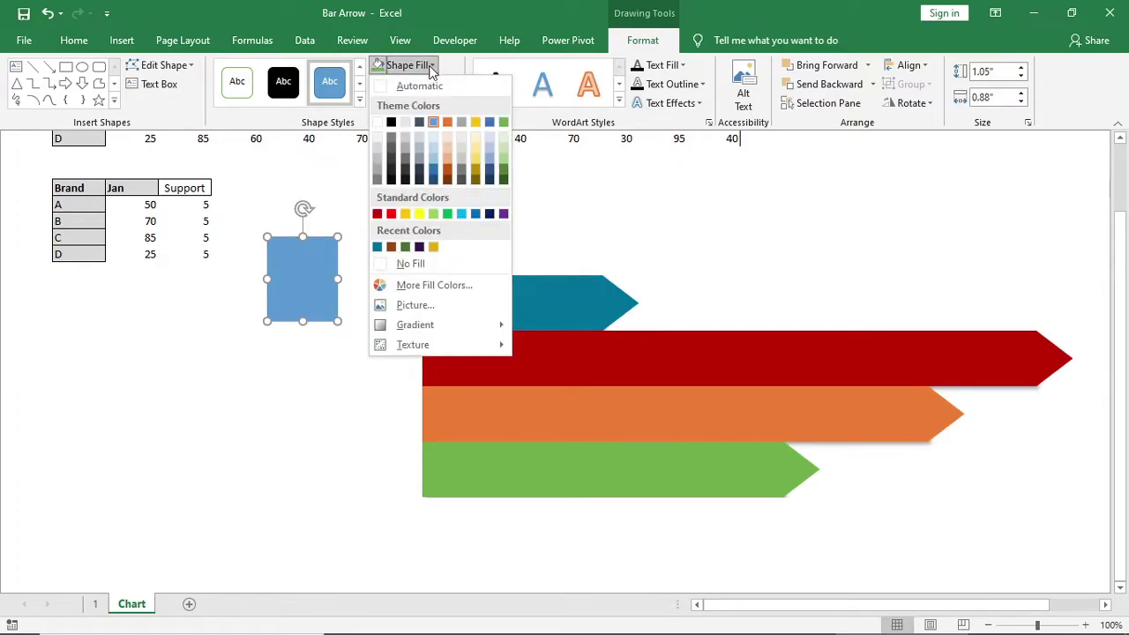
left_click(377, 246)
Step: Duplicate the block downward three times, filling the copies dark red, orange and green
left_click_drag(316, 280, 312, 442)
left_click(408, 65)
left_click(378, 216)
left_click(408, 66)
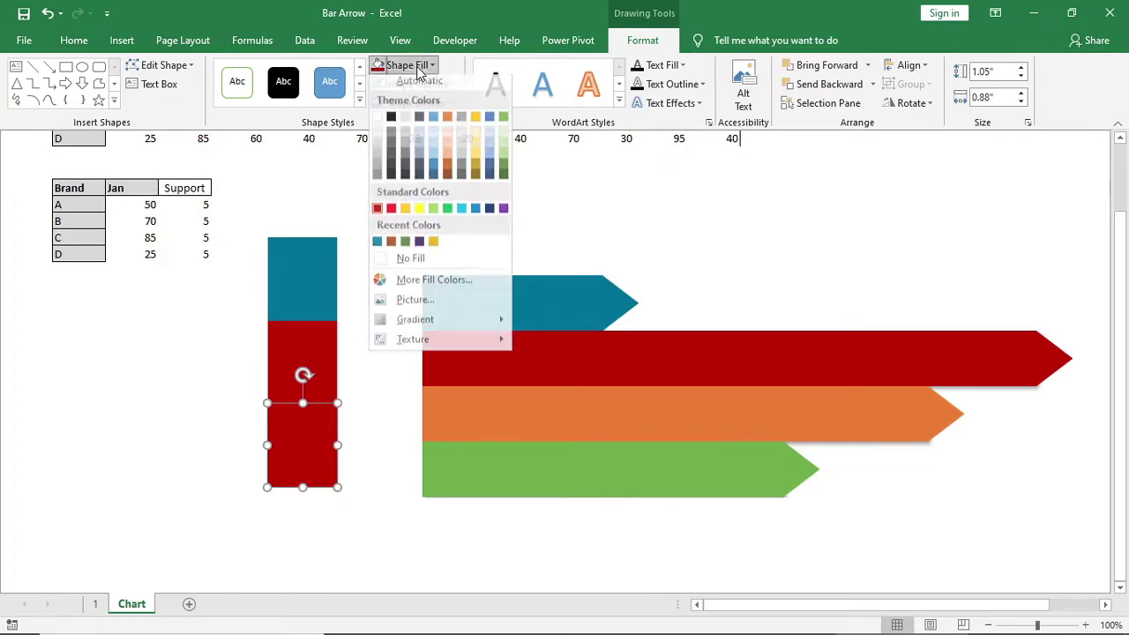
left_click(447, 121)
scroll(327, 295, "down", 3)
left_click_drag(327, 295, 315, 365)
left_click(407, 65)
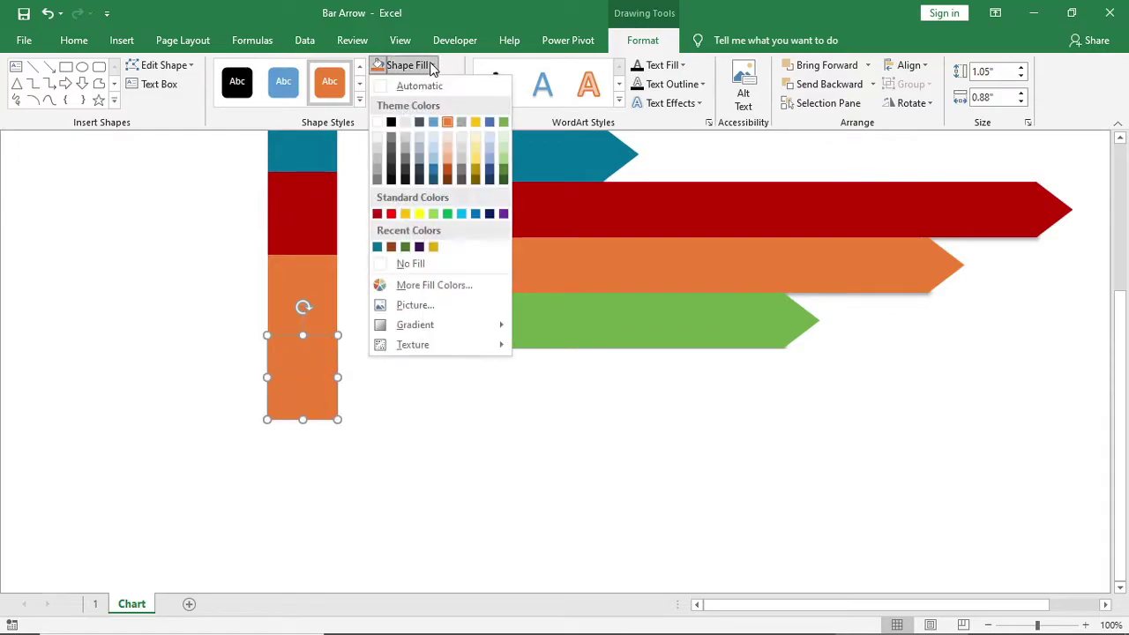
left_click(501, 122)
Step: Select all four blocks and move the stack up together
scroll(406, 452, "up", 2)
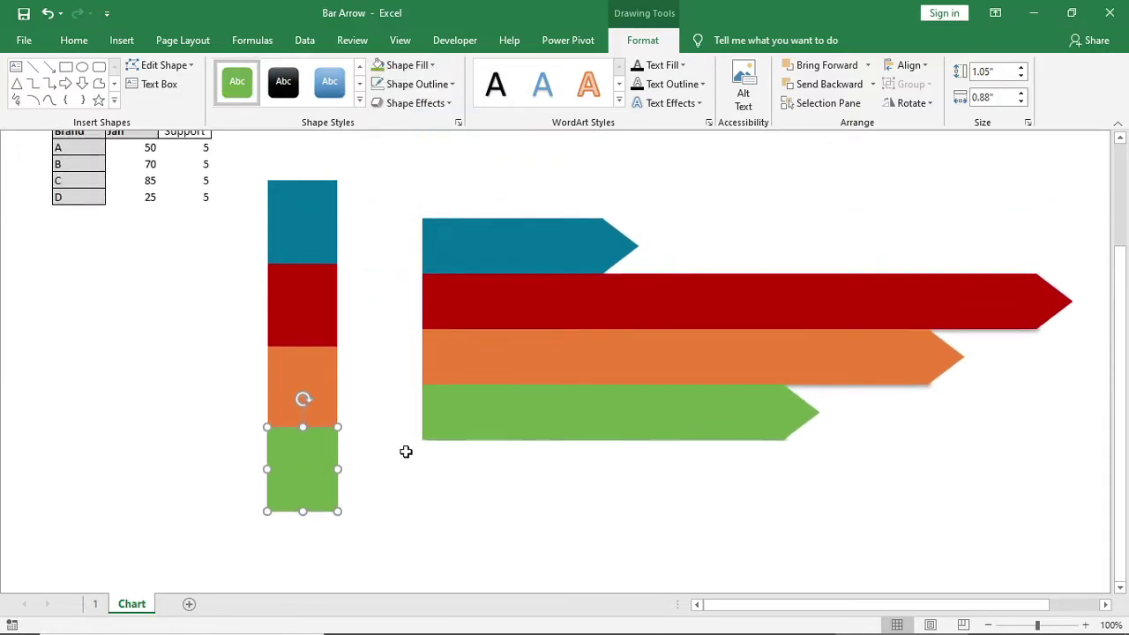
left_click(327, 393, "shift")
left_click(325, 309, "shift")
left_click(319, 252, "shift")
left_click_drag(325, 301, 326, 284)
left_click(428, 539)
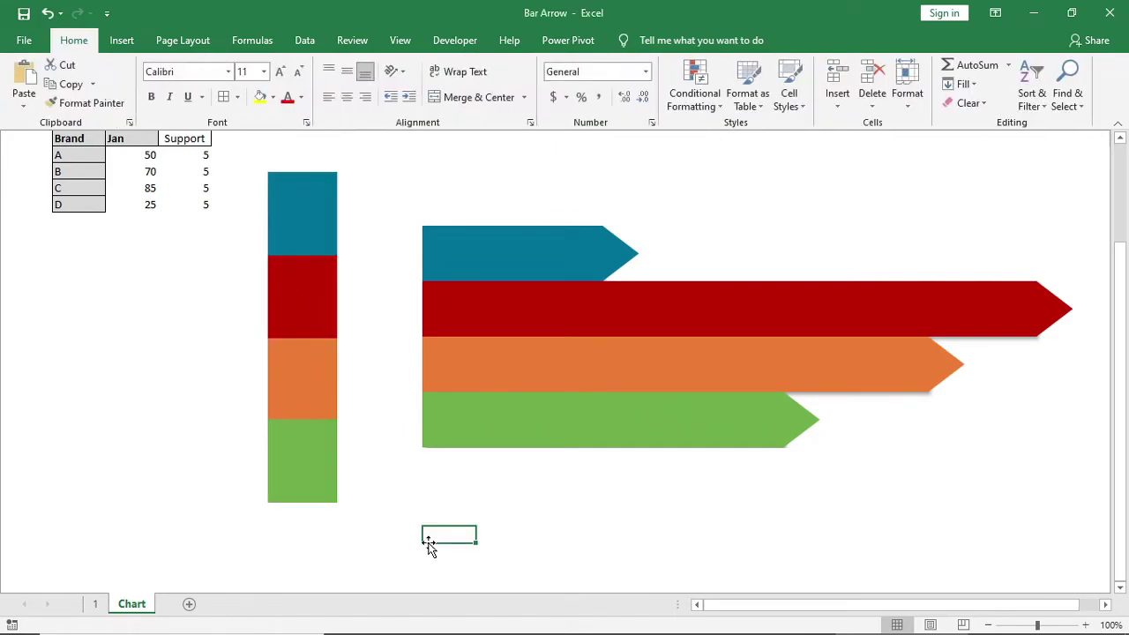
Step: Draw a teal rectangle with no outline between the teal block and its arrow bar
left_click(122, 40)
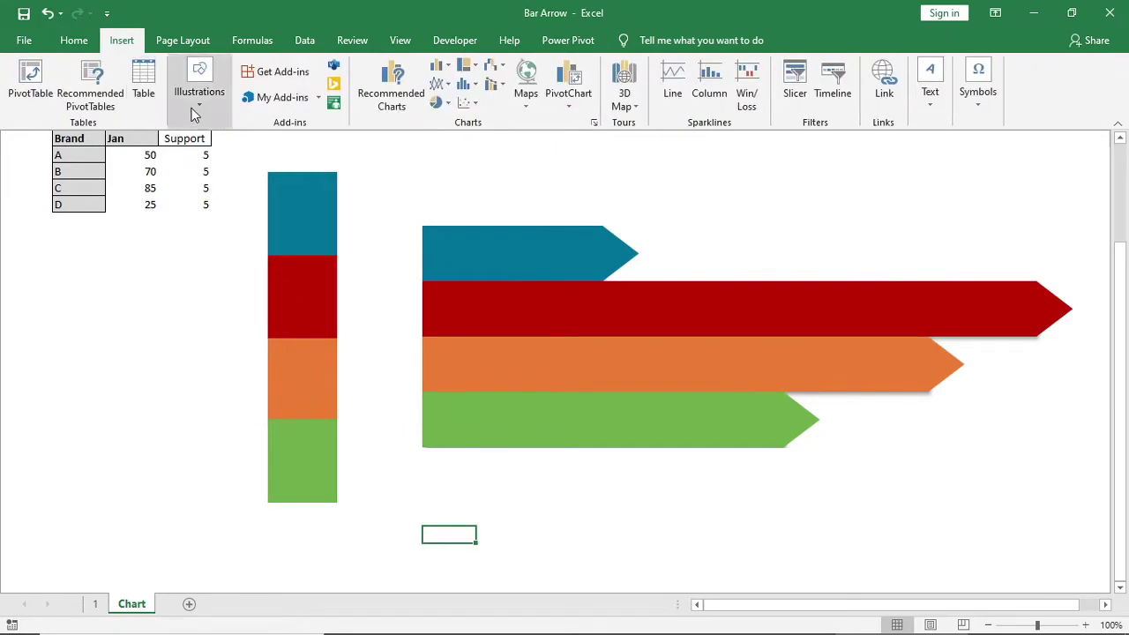
left_click(196, 112)
left_click(229, 172)
left_click(267, 217)
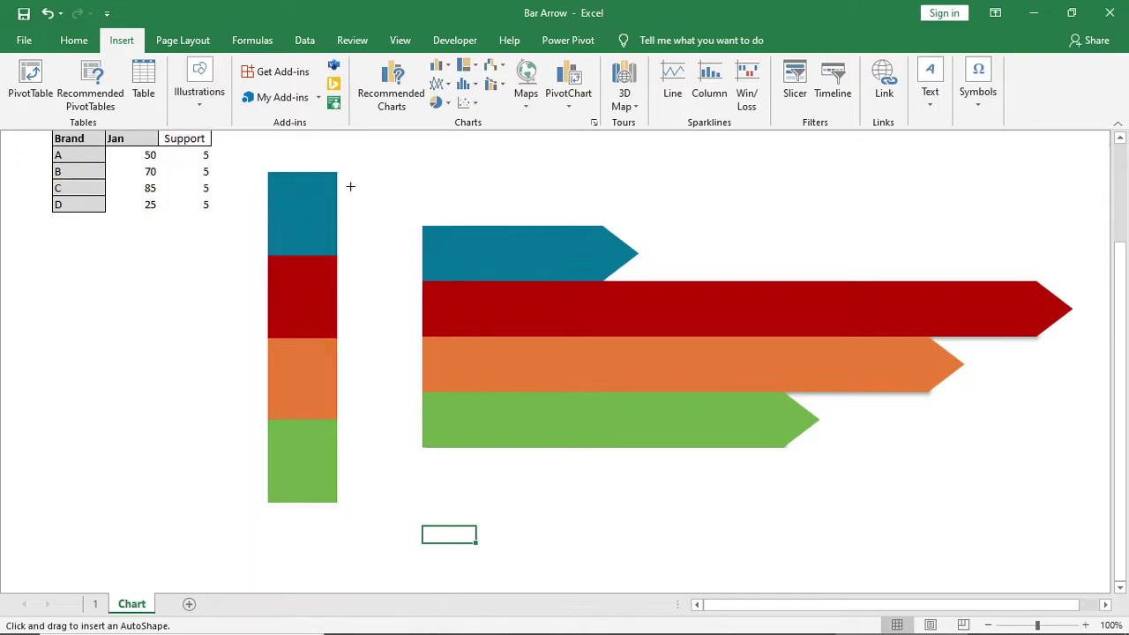
left_click_drag(335, 173, 419, 254)
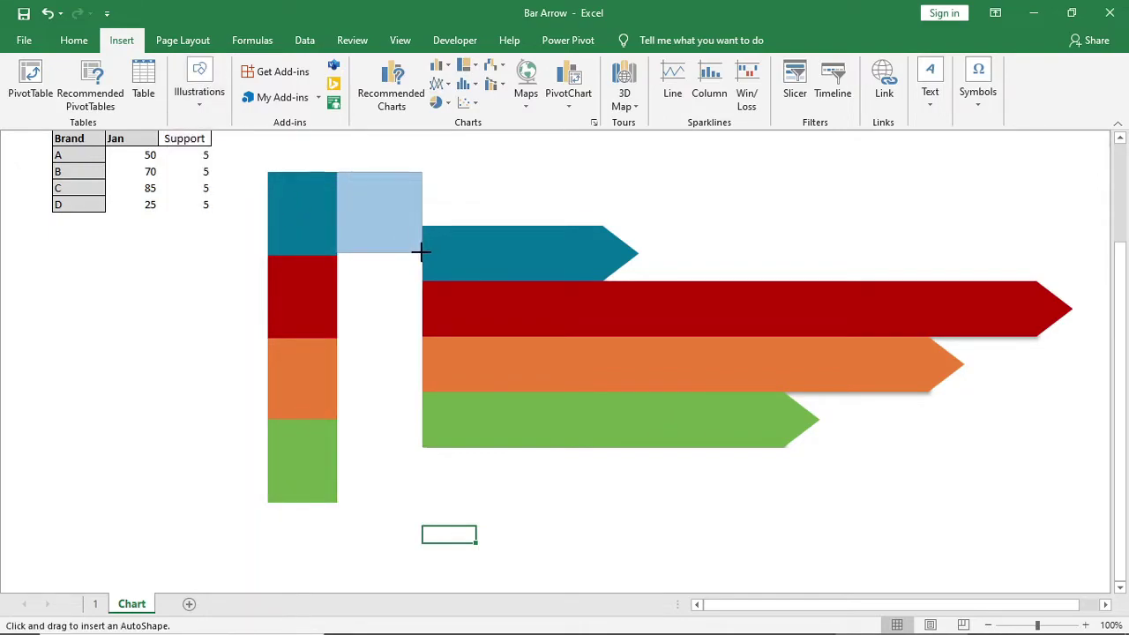
left_click_drag(422, 255, 422, 255)
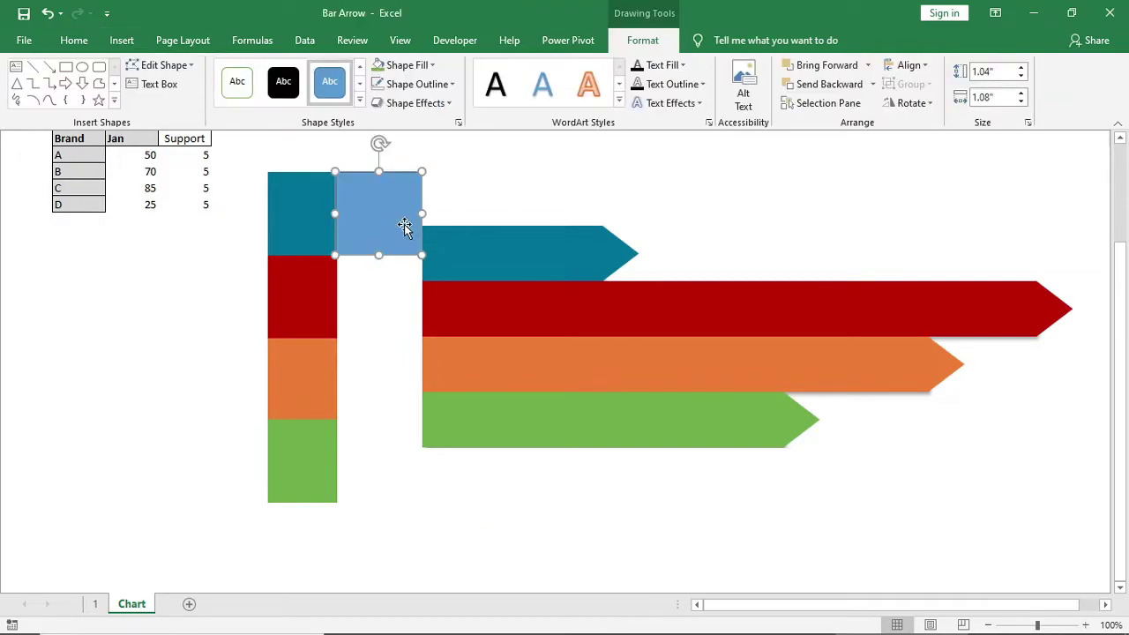
left_click(392, 84)
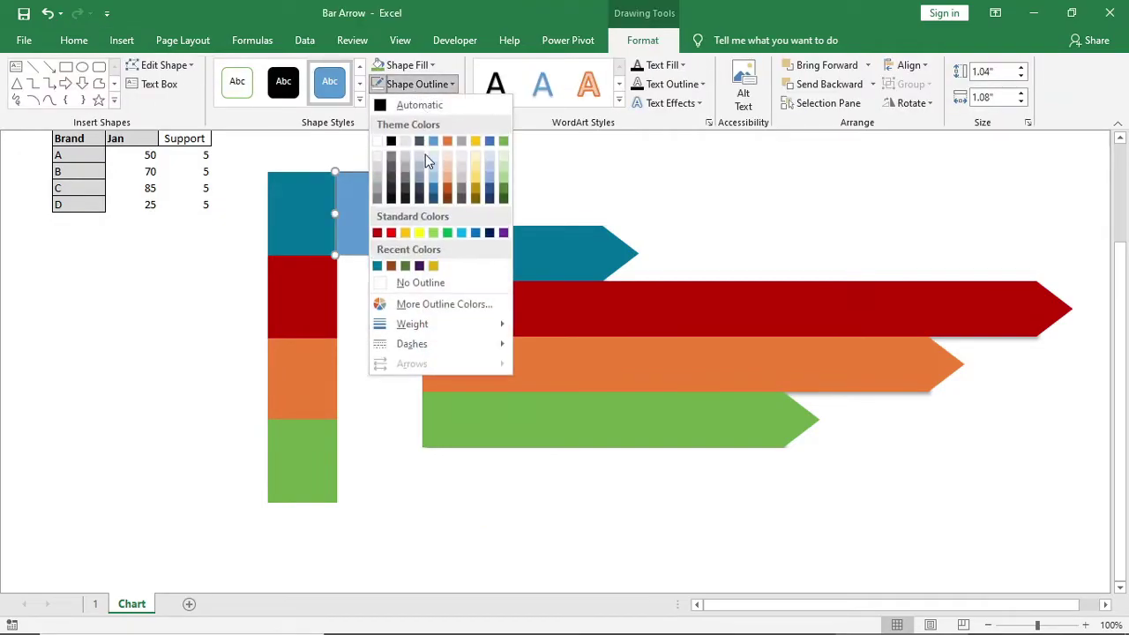
left_click(420, 283)
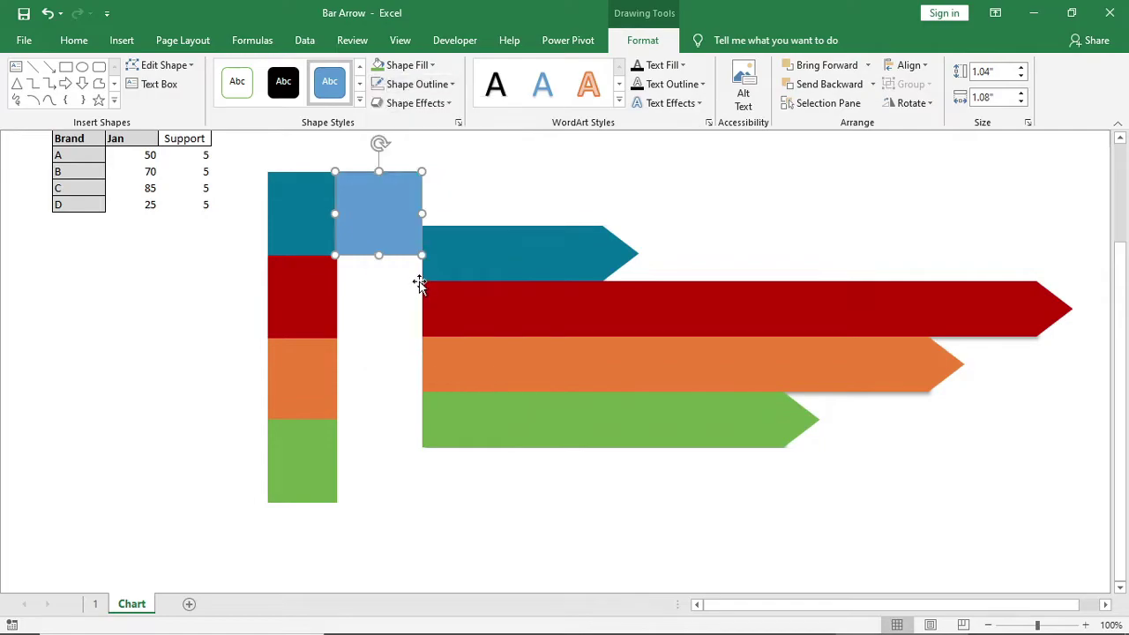
left_click(405, 67)
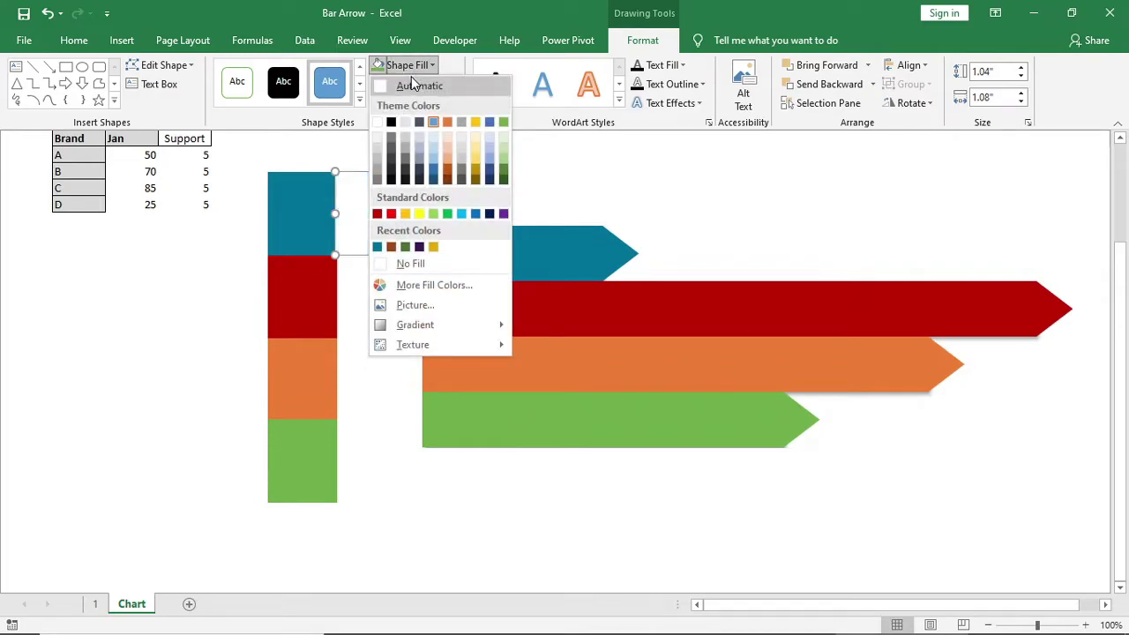
left_click(377, 247)
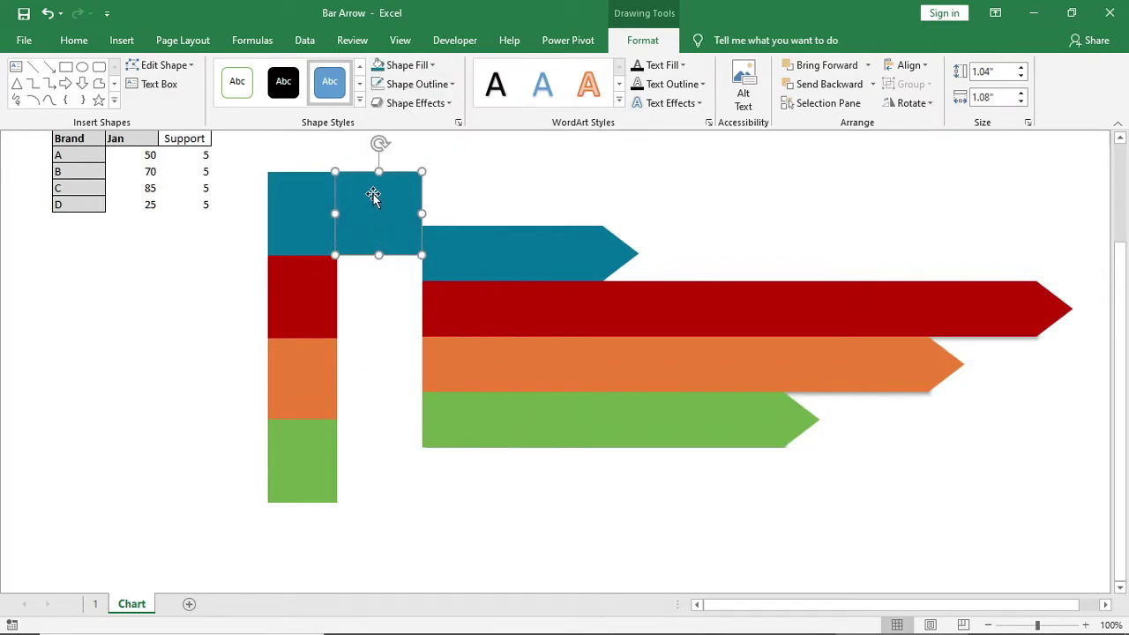
Step: Slant the connector's top edge down to the teal bar using Edit Points
left_click(164, 65)
left_click(274, 147)
left_click_drag(421, 172, 423, 278)
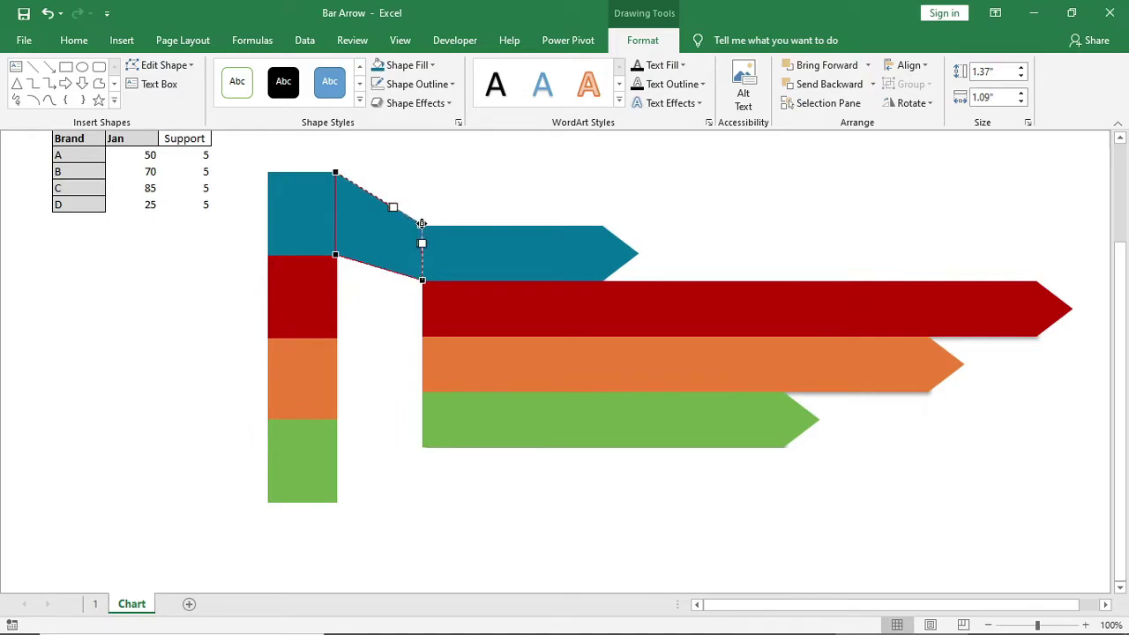
left_click(425, 204)
left_click(411, 227)
Step: Duplicate the connector onto the red row and fit it between the red block and bar
left_click_drag(411, 226, 423, 255)
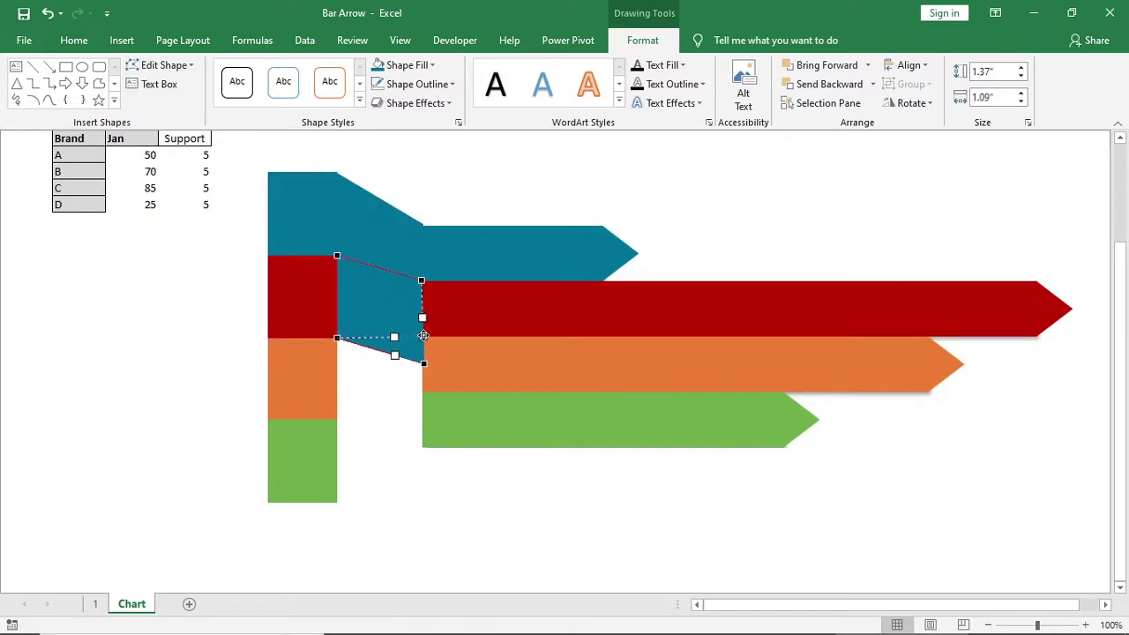
left_click_drag(423, 363, 423, 337)
left_click(502, 185)
left_click(381, 308)
left_click(420, 294)
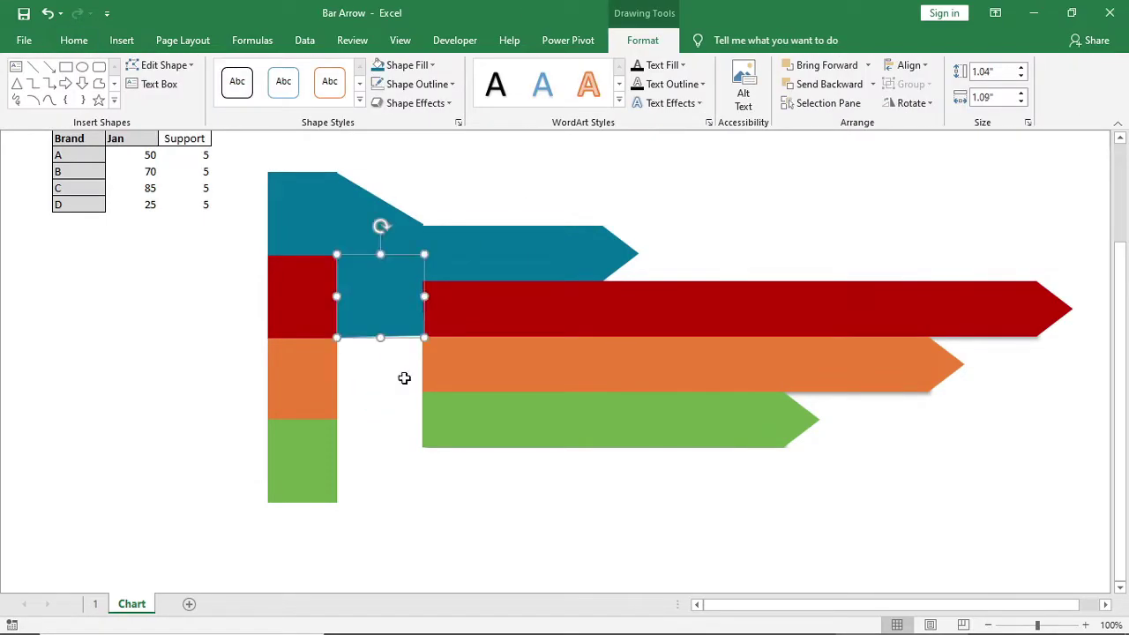
Step: Change the teal connector's fill to a darker teal via More Fill Colors
left_click(392, 212)
left_click(432, 65)
left_click(432, 283)
left_click_drag(742, 179, 742, 196)
left_click(794, 70)
Step: Fill the red-row connector with a dark red custom colour
left_click(379, 309)
left_click(432, 66)
left_click(432, 283)
left_click(810, 44)
left_click(431, 66)
left_click(432, 283)
left_click(793, 70)
left_click(490, 188)
Step: Duplicate the dark red connector onto the orange row and reshape its points
left_click(399, 300)
left_click_drag(398, 300, 399, 387)
left_click(163, 66)
left_click(164, 105)
left_click_drag(424, 336, 423, 336)
left_click(411, 453)
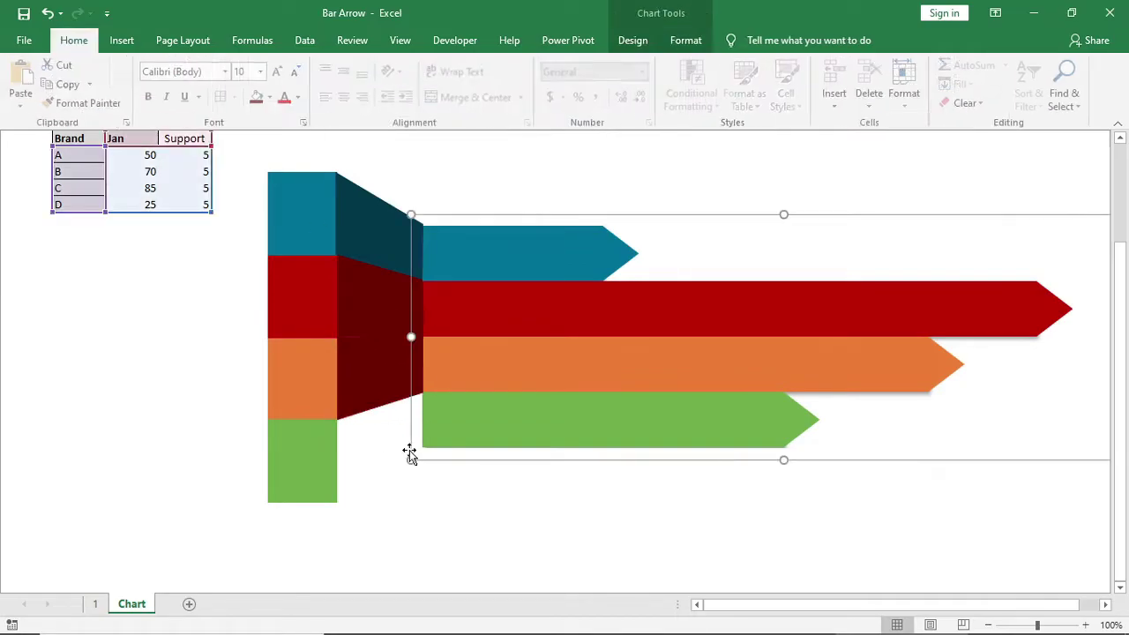
Step: Fill the orange-row connector with a brown custom colour
left_click(379, 388)
scroll(379, 388, "down", 2)
left_click(431, 65)
left_click(432, 284)
left_click(746, 182)
left_click(796, 70)
Step: Copy the connector onto the green row and slant its top to the green bar
left_click_drag(378, 265, 422, 293)
left_click(163, 65)
left_click(164, 106)
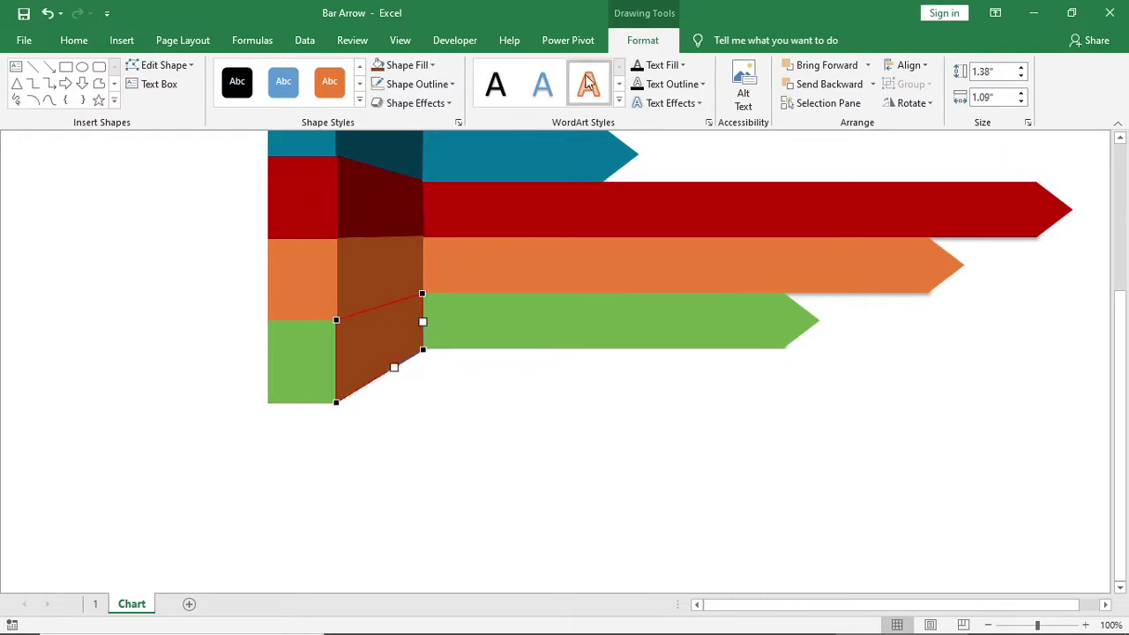
left_click(431, 65)
Step: Fill the green-row connector with a dark green custom colour
left_click(502, 89)
left_click(431, 65)
left_click(432, 285)
left_click(742, 177)
left_click(794, 70)
left_click(478, 468)
scroll(428, 398, "up", 3)
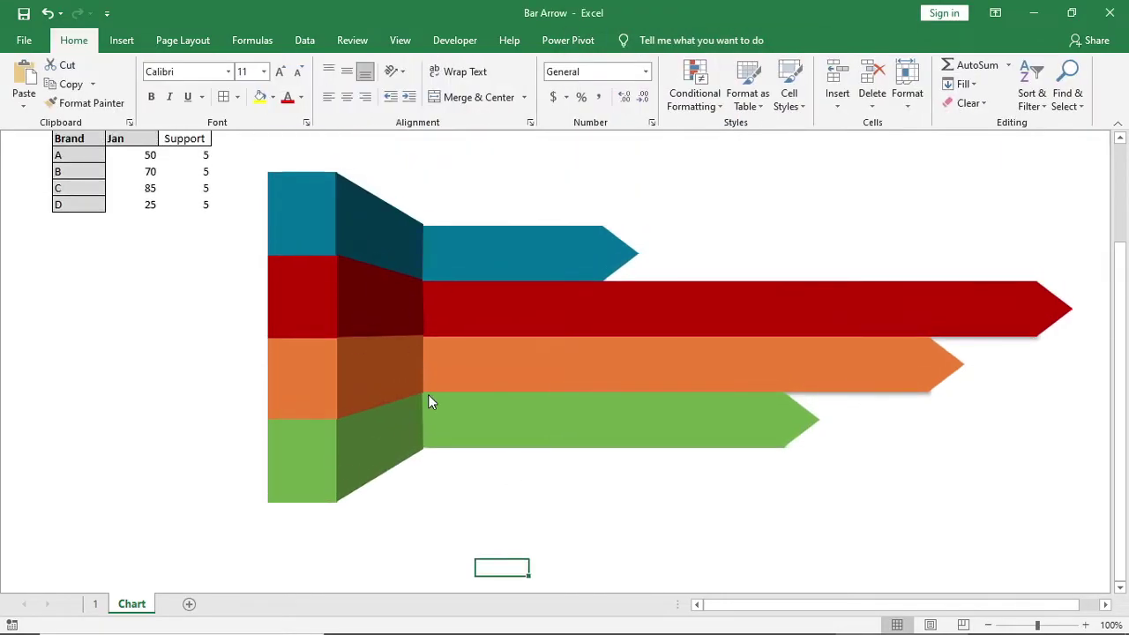
left_click(317, 270)
Step: Bring the side faces to the front of the four blocks and arrow bars
left_click(300, 362, "shift")
left_click(294, 446, "shift")
left_click(296, 501, "shift")
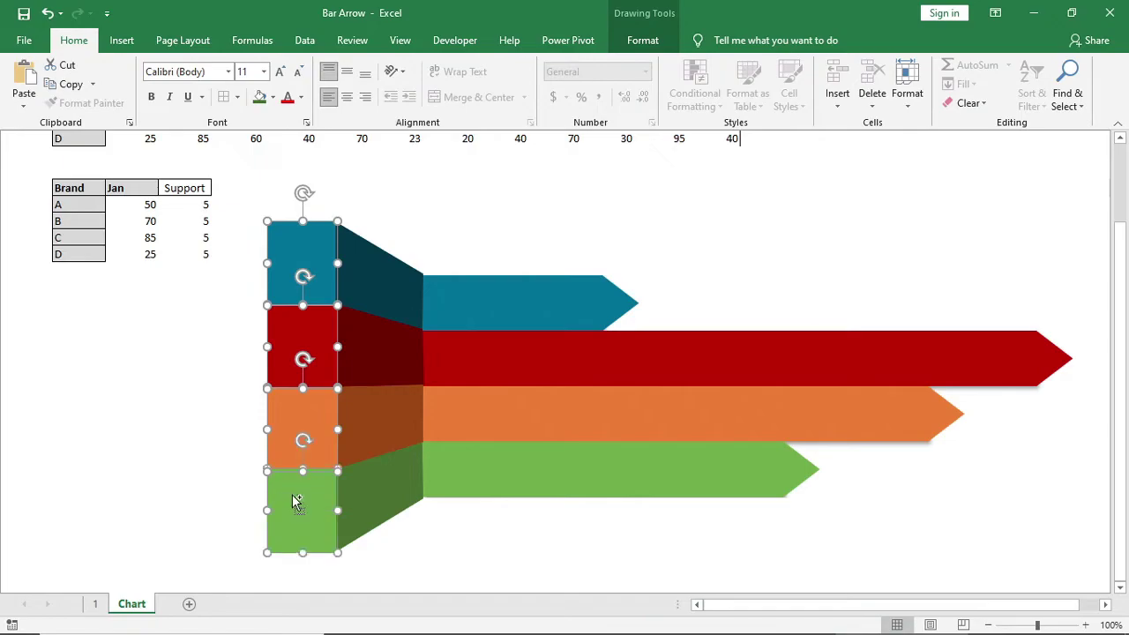
left_click(648, 40)
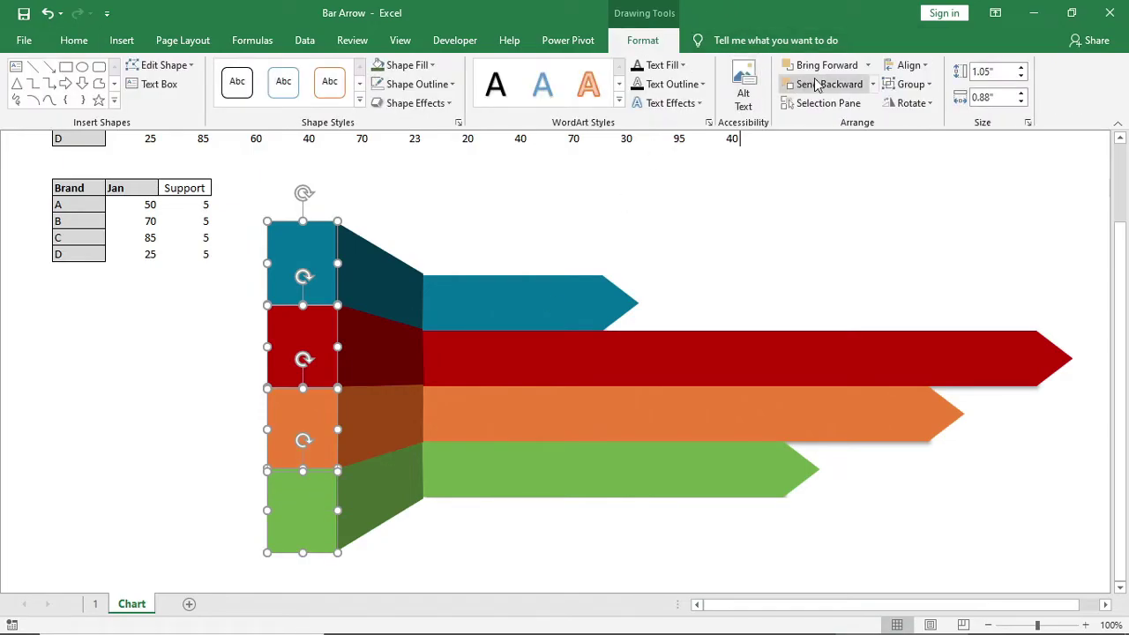
left_click(867, 67)
left_click(851, 105)
left_click(520, 221)
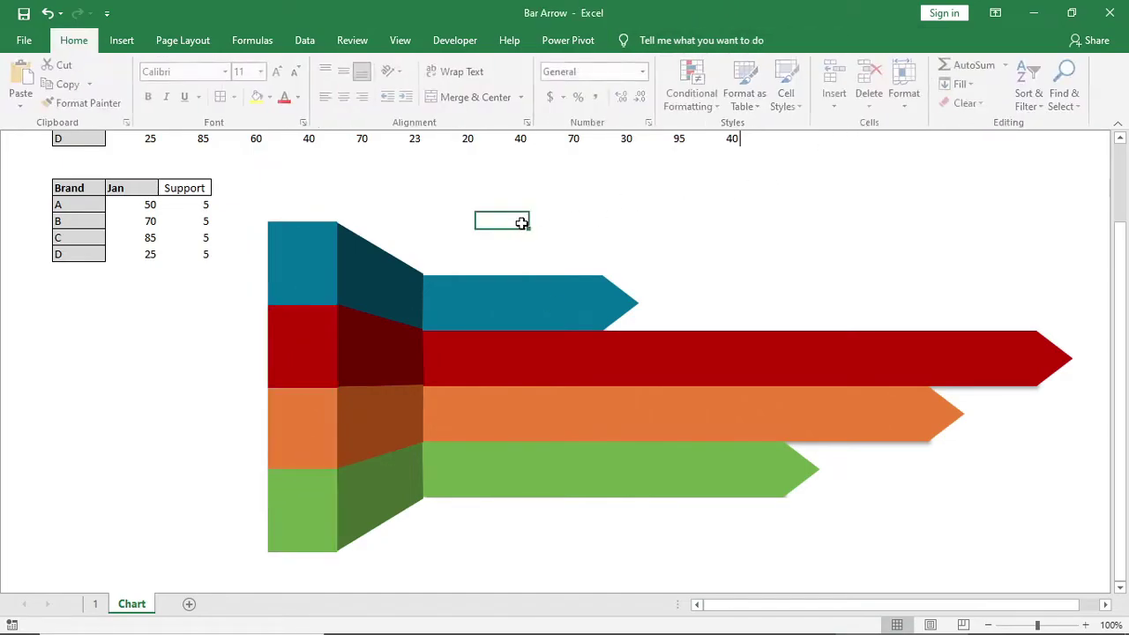
Step: Open the Shapes gallery under Insert > Illustrations to draw a new rectangle
scroll(487, 258, "down", 1)
scroll(475, 271, "up", 1)
left_click(122, 41)
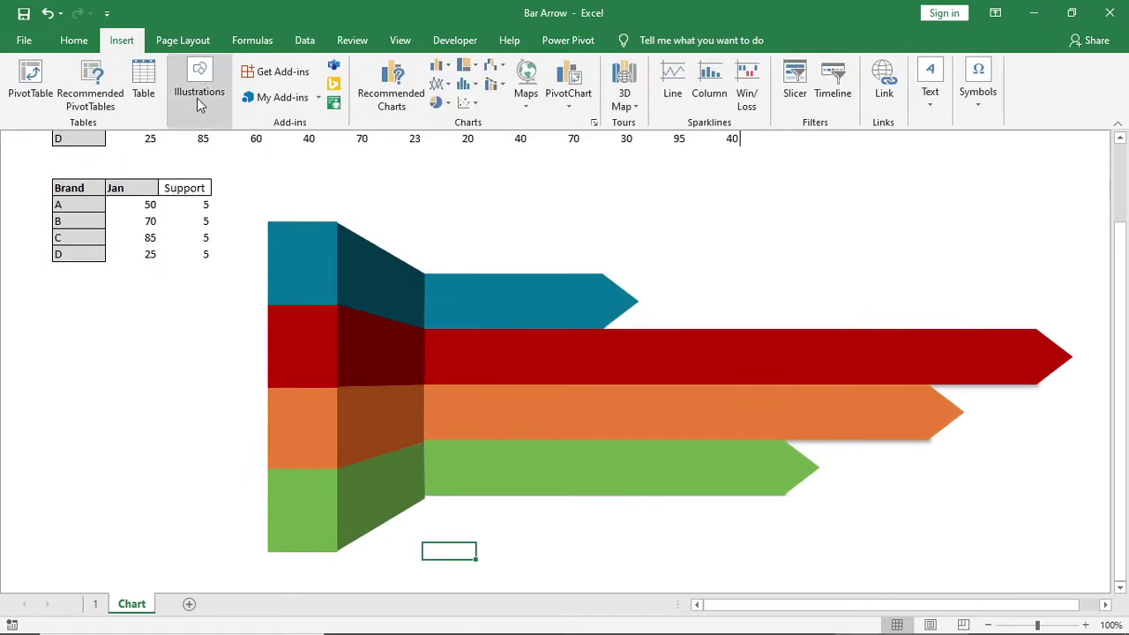
left_click(199, 92)
left_click(229, 156)
Step: Draw a rectangle over the top teal block with a centred letter D in Arial Black 40
left_click(256, 219)
mouse_move(275, 232)
left_mouse_down()
mouse_move(322, 307)
mouse_move(331, 296)
left_mouse_up()
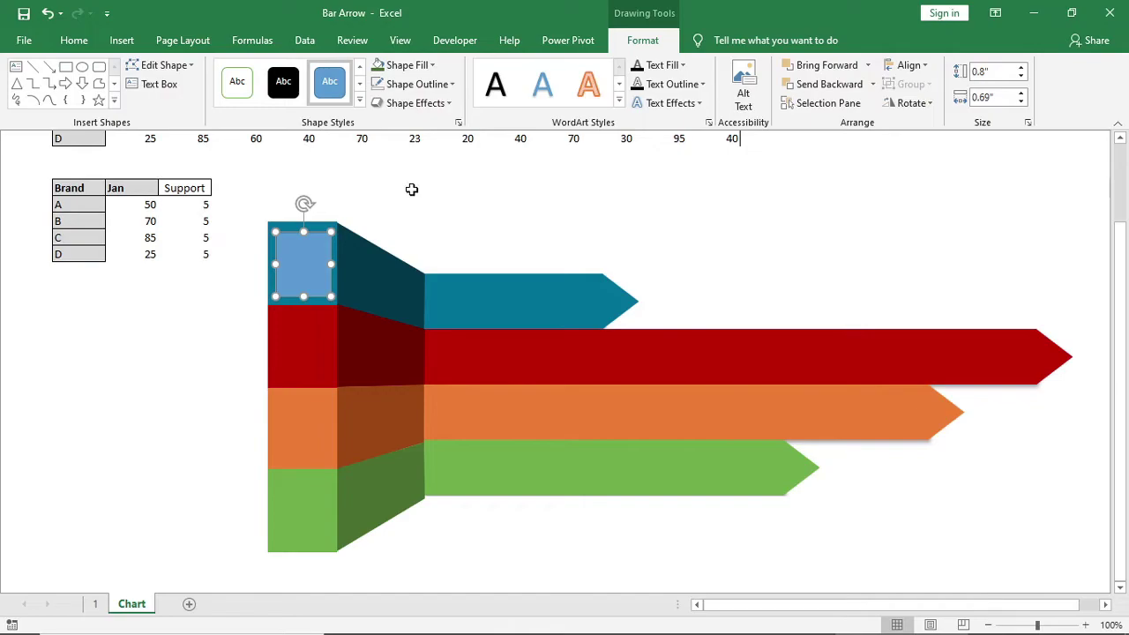
left_click(77, 40)
left_click(347, 71)
left_click(346, 97)
left_click(228, 72)
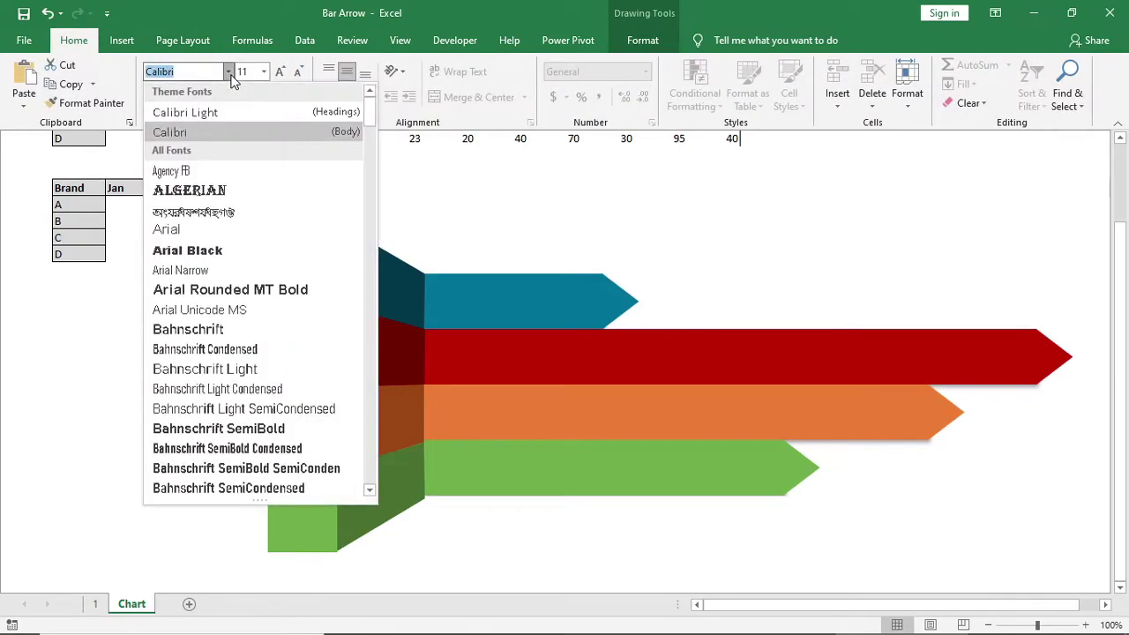
left_click(231, 254)
left_click(279, 74)
Step: Give the D box a teal fill, no outline and an outer shadow
left_click(643, 41)
left_click(406, 64)
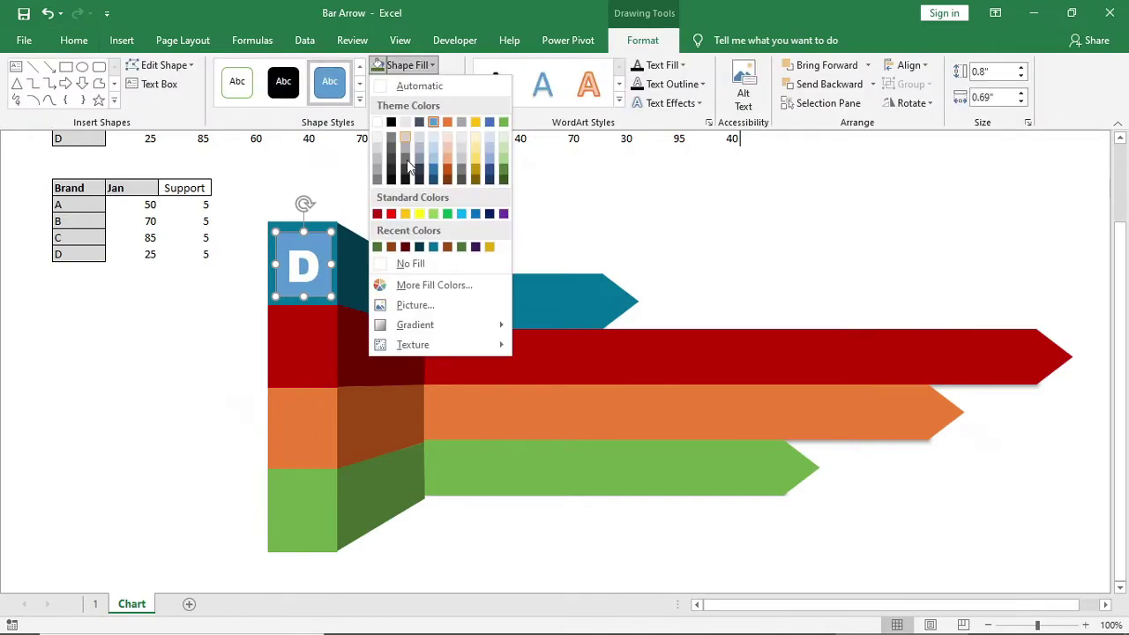
left_click(412, 247)
left_click(416, 84)
left_click(431, 280)
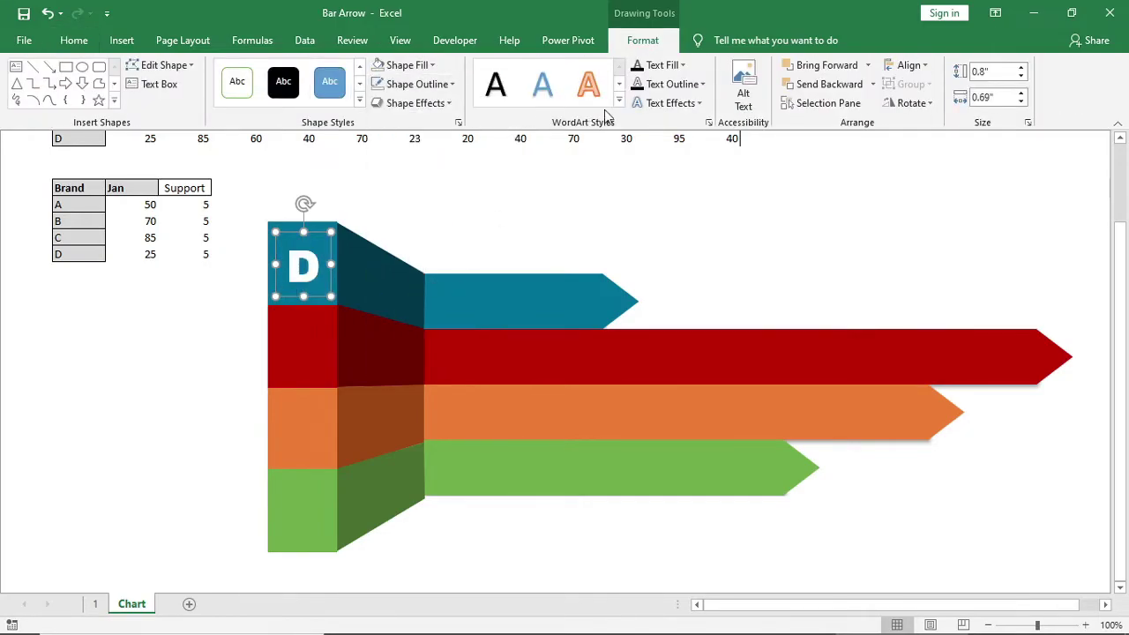
left_click(670, 102)
mouse_move(685, 141)
left_click(767, 231)
Step: Copy the letter box onto the other blocks and retype them as A, B and C
left_click_drag(316, 294, 314, 537, "ctrl")
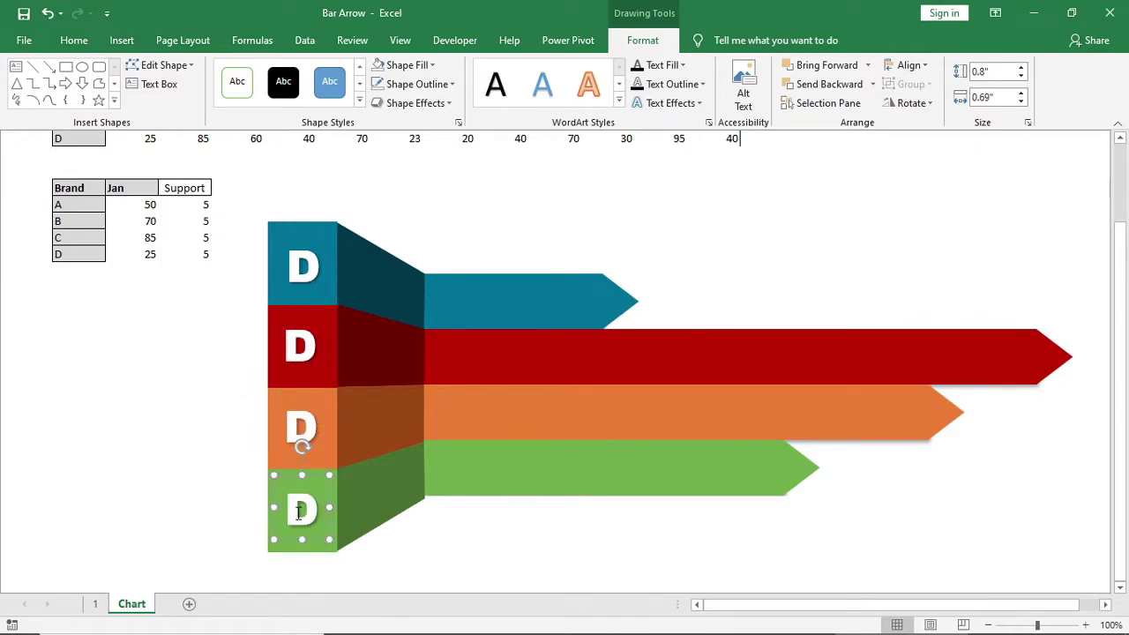
type("A")
left_click(311, 430)
type("B")
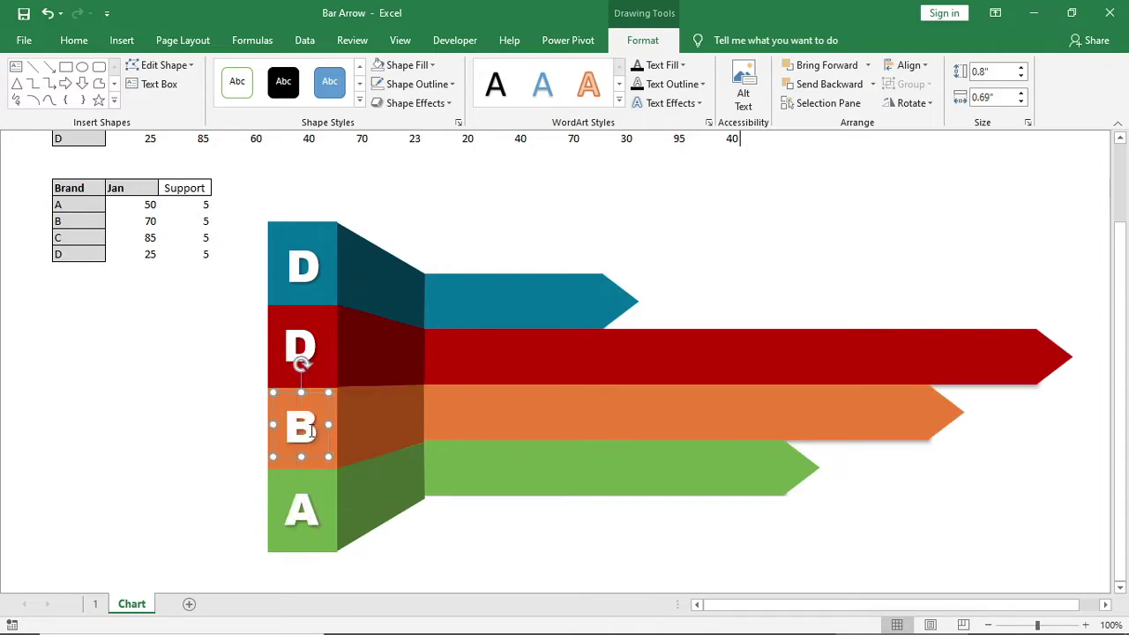
double_click(304, 345)
type("C")
left_click(565, 232)
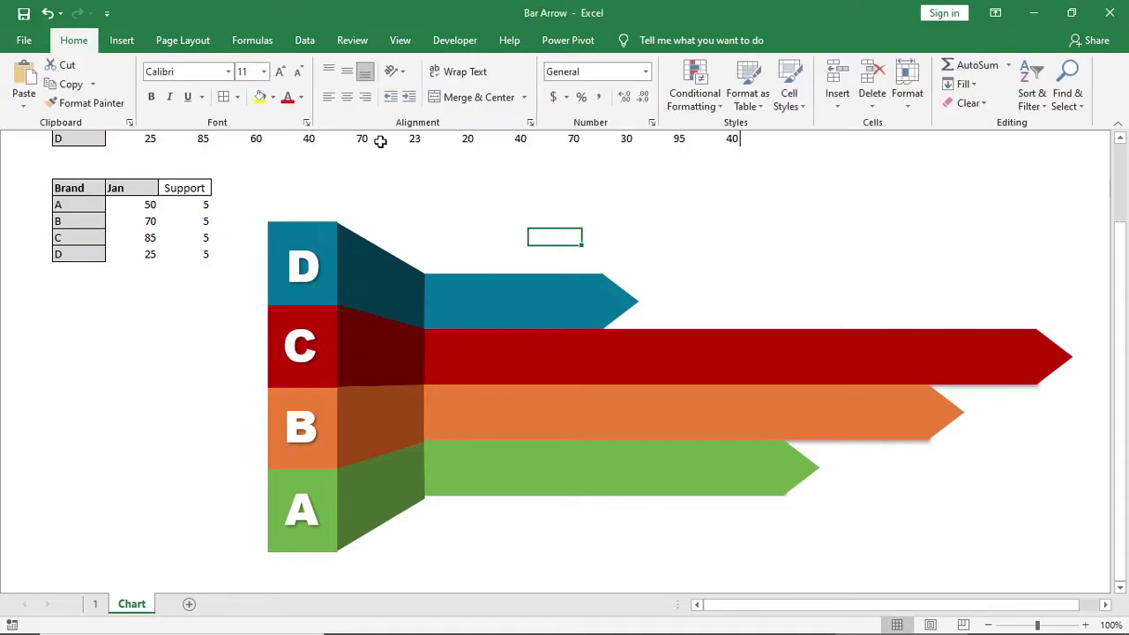
Step: Add a centred text box on the teal arrow bar reading 'Text Here (AAAAAAAAA)' on two lines
left_click(122, 41)
left_click(197, 99)
left_click(226, 160)
left_click(273, 215)
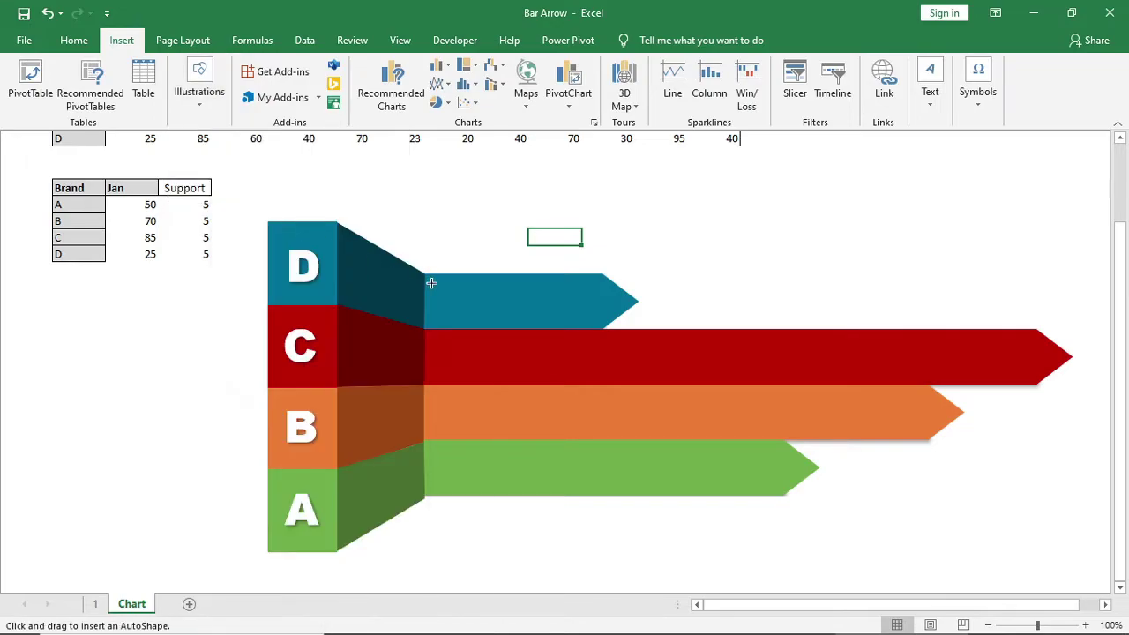
left_click_drag(433, 284, 527, 323)
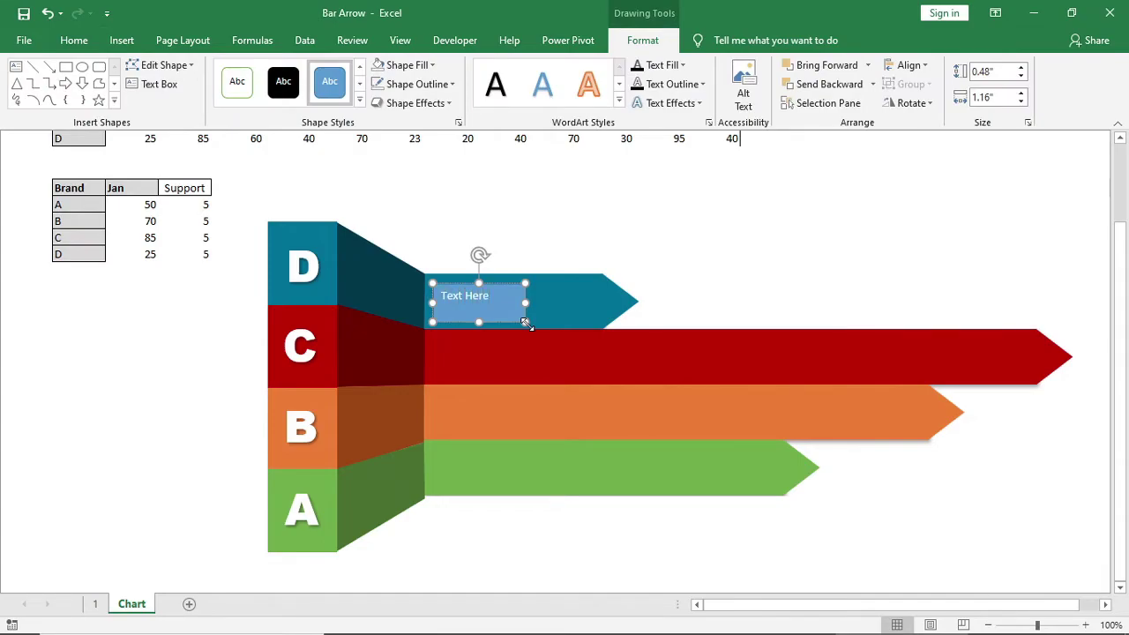
left_click(74, 41)
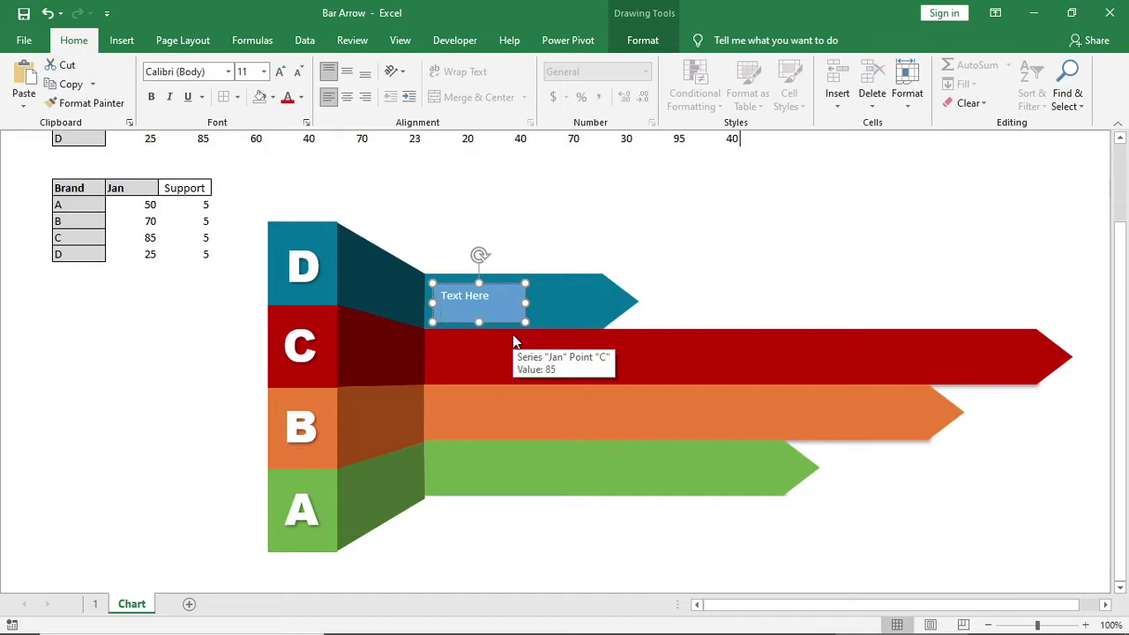
type("(AAAAAAAAA")
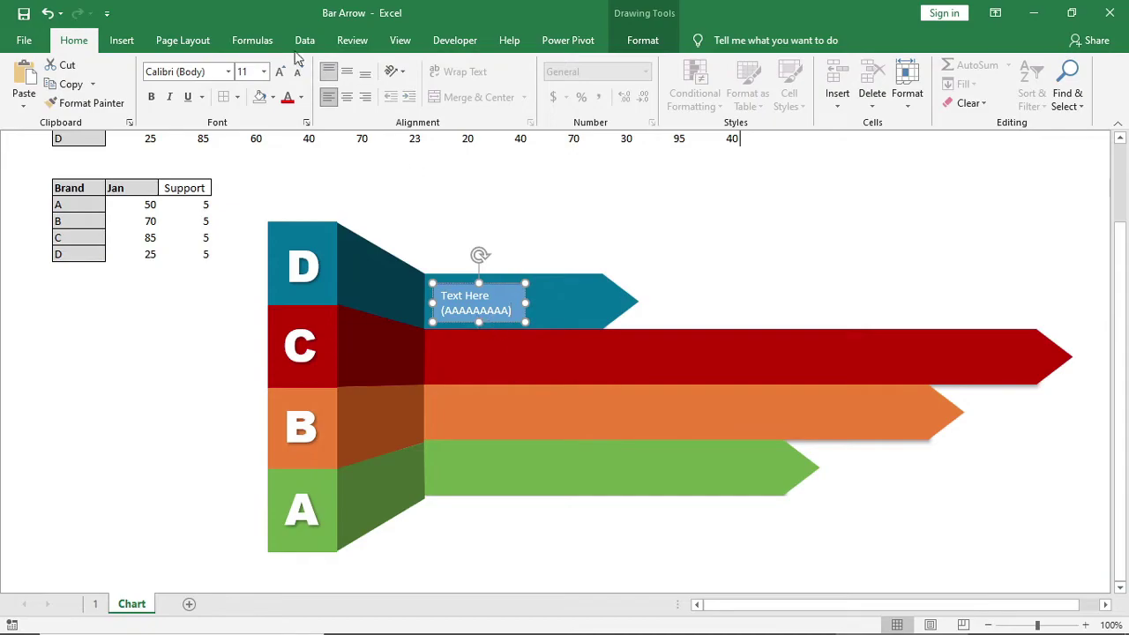
left_click(348, 97)
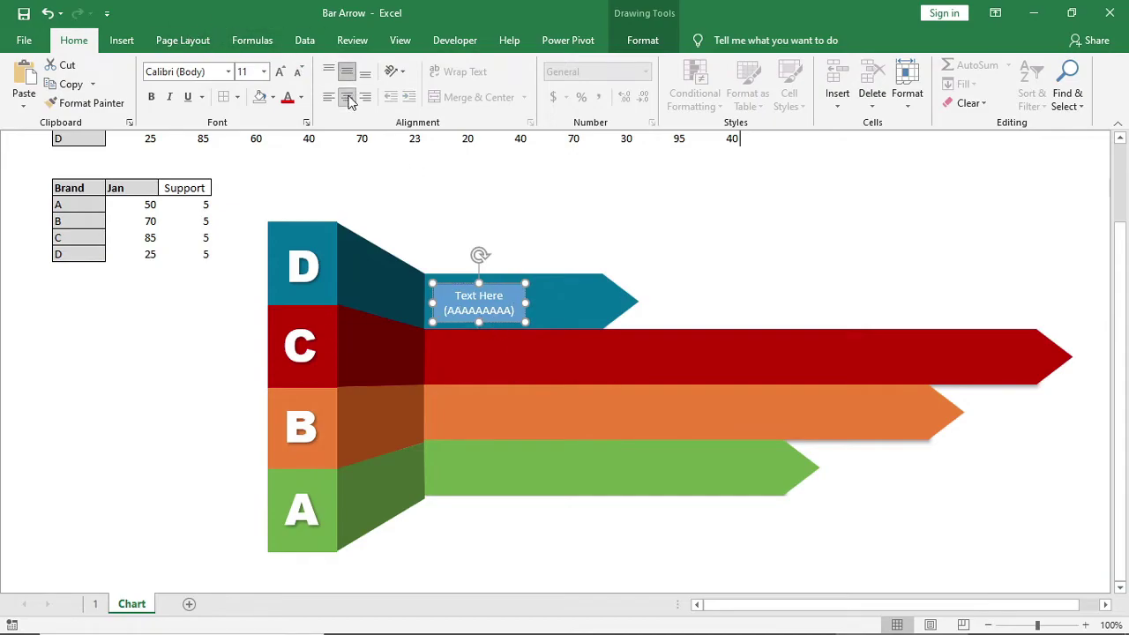
Step: Give the label No Fill, No Outline and the Arial Rounded MT Bold font
left_click(642, 39)
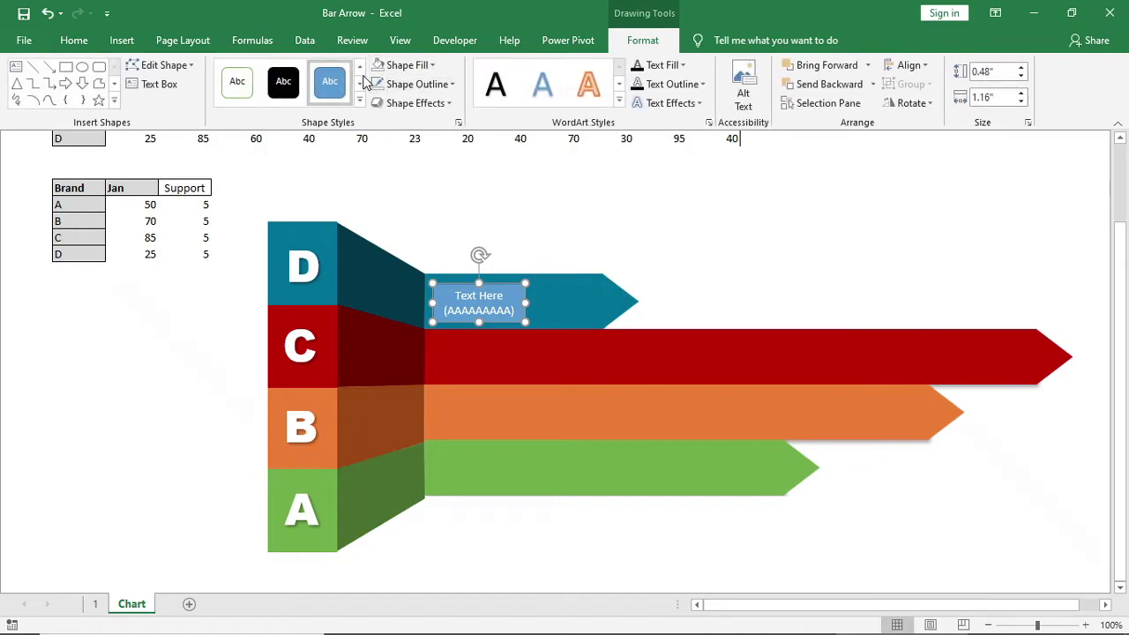
left_click(404, 65)
left_click(406, 260)
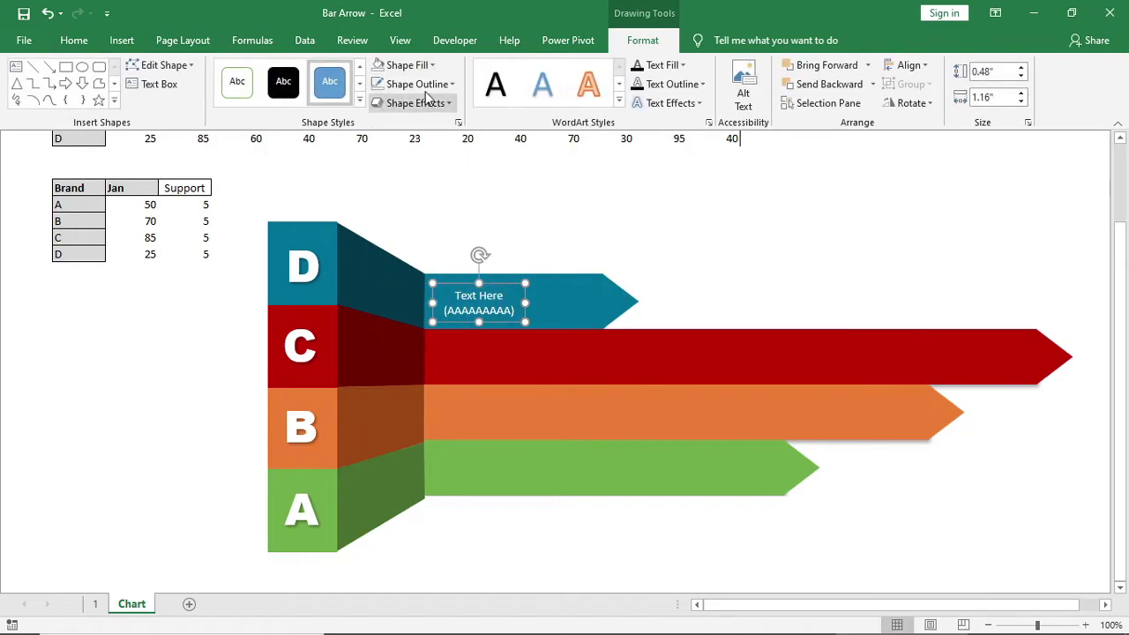
left_click(421, 84)
left_click(409, 285)
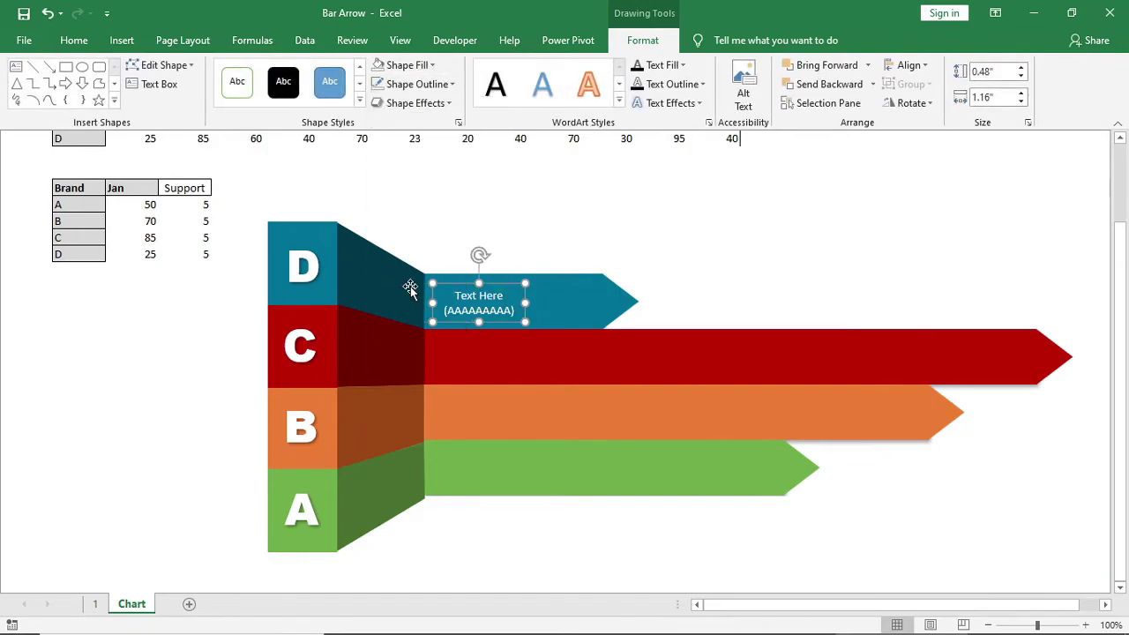
left_click(74, 41)
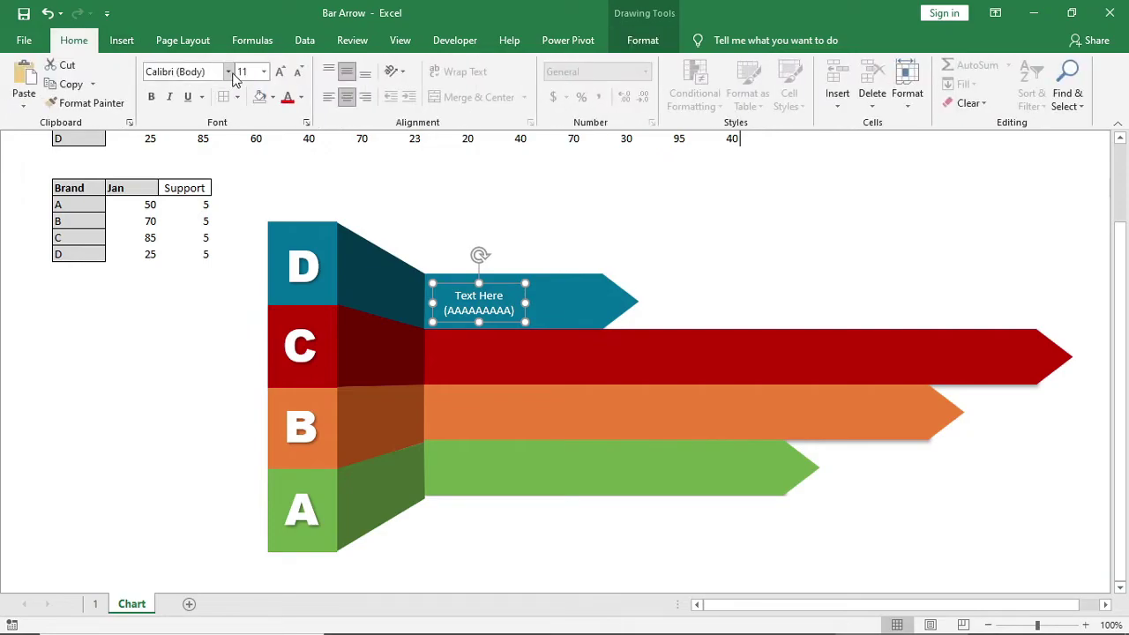
left_click(228, 71)
left_click(223, 329)
Step: Widen the label to fit (AAAAAAAAA) and place a copy on the green bar
left_click_drag(526, 303, 519, 430)
left_click(514, 321)
left_click_drag(514, 321, 515, 484)
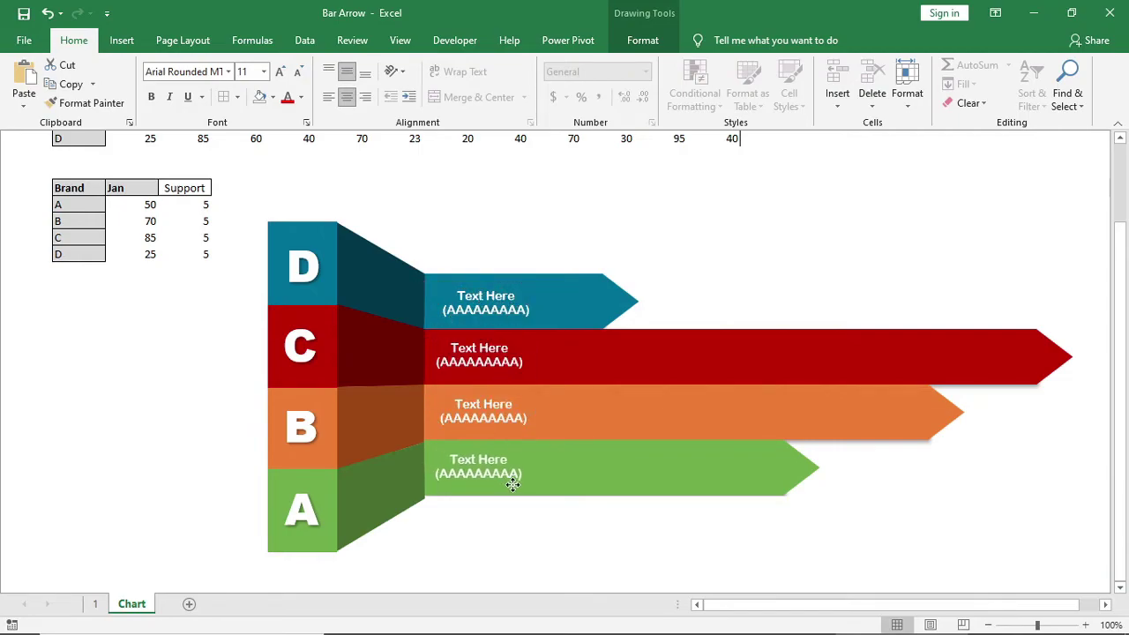
left_click(441, 526)
Step: Adjust the shape of the green side face
left_click(418, 485)
left_click_drag(379, 441, 383, 441)
left_click(477, 559)
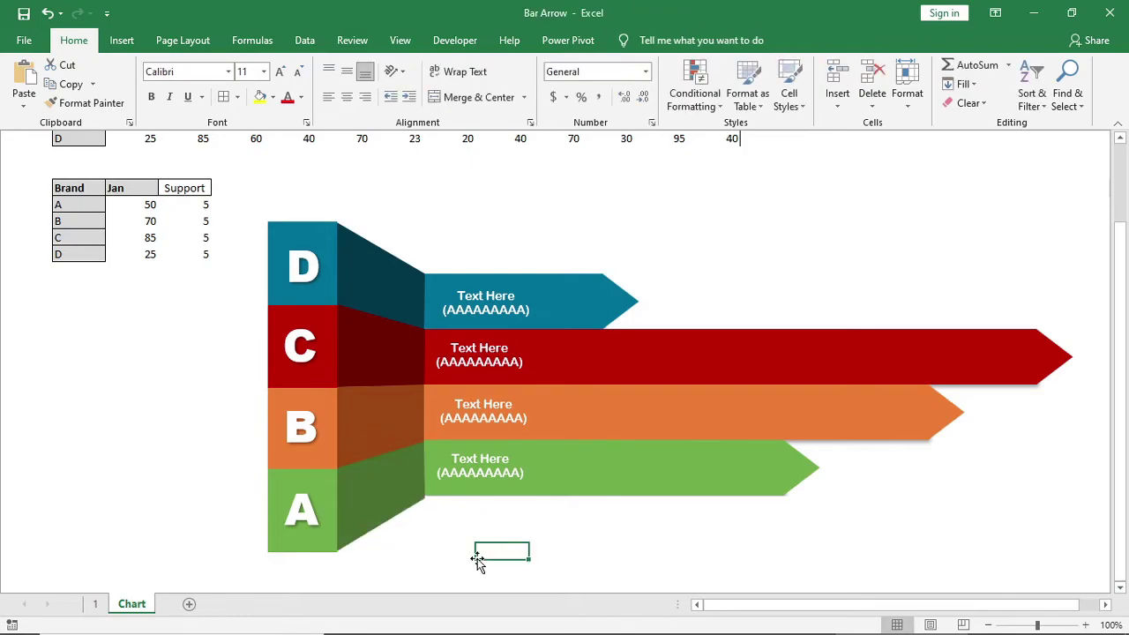
Step: Add data labels to the bar series and position them at Inside End
left_click(592, 307)
right_click(592, 308)
left_click(649, 411)
left_click(723, 358)
right_click(725, 358)
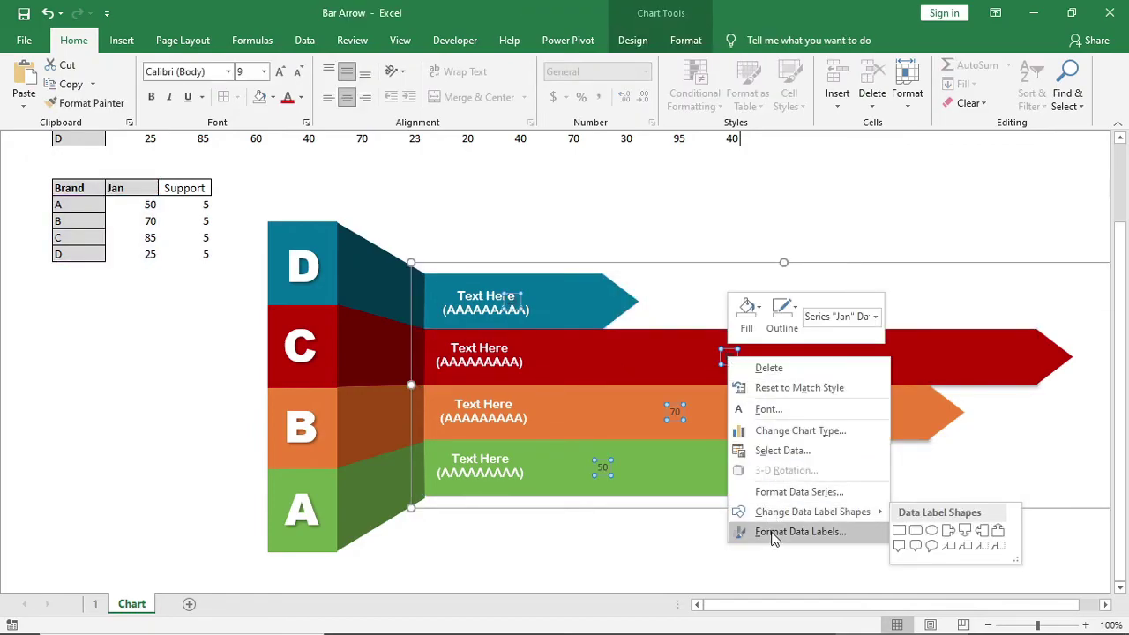
left_click(774, 532)
left_click(938, 492)
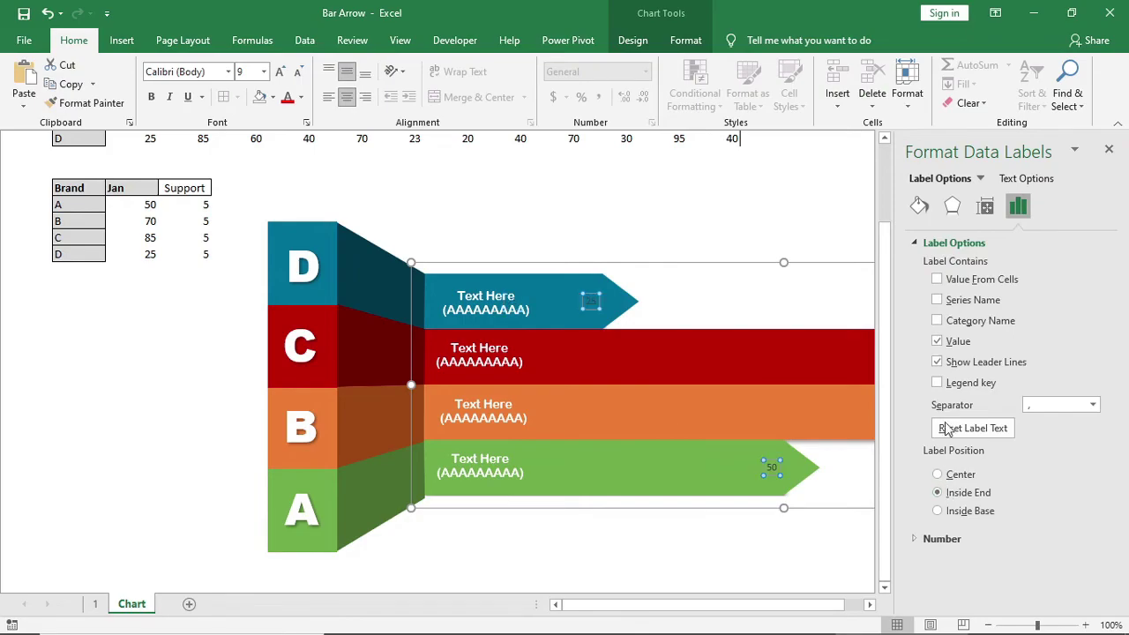
left_click(1109, 150)
Step: Format the value labels as white, bold Arial Black at size 20
left_click(301, 97)
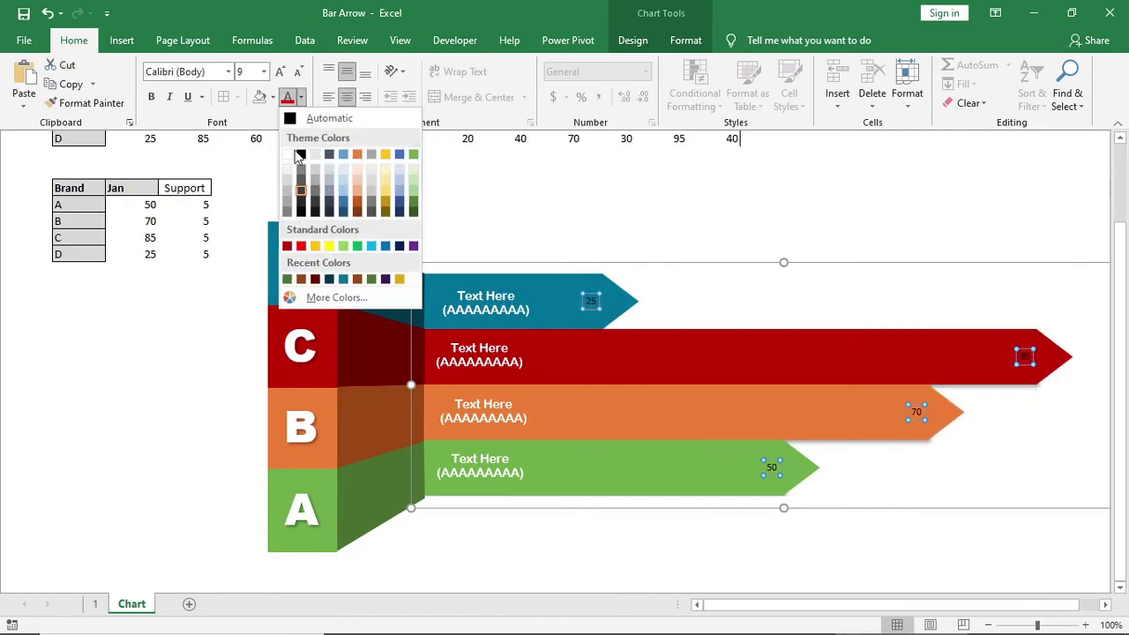
left_click(287, 156)
left_click(151, 96)
left_click(279, 72)
left_click(279, 73)
left_click(228, 72)
left_click(219, 191)
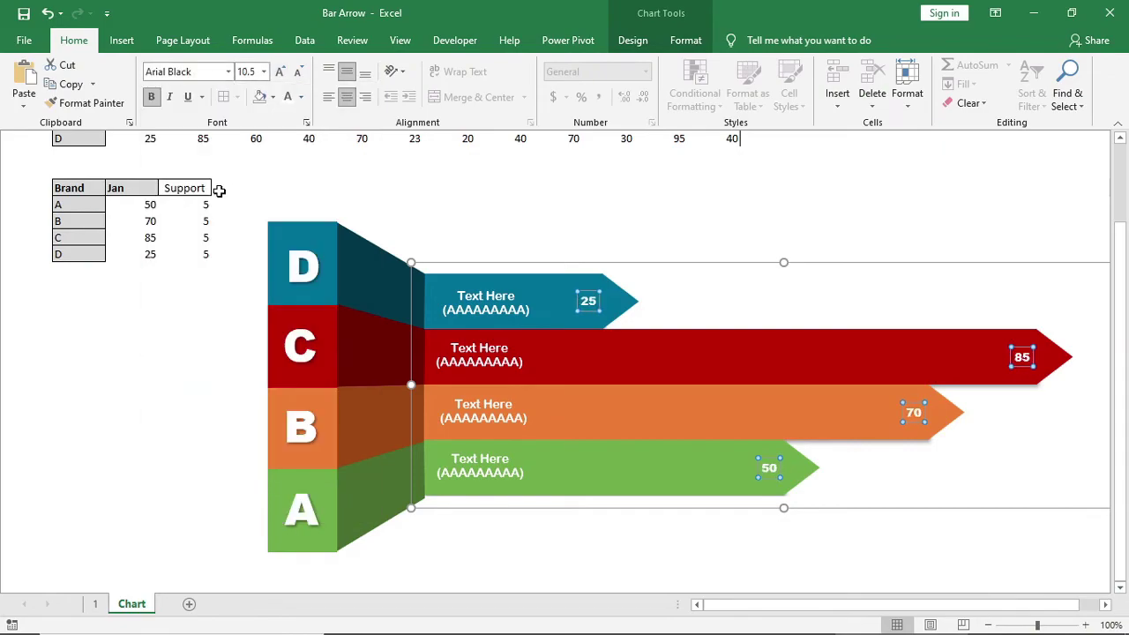
left_click(281, 73)
left_click(281, 72)
left_click(280, 73)
left_click(280, 73)
left_click(280, 72)
left_click(281, 73)
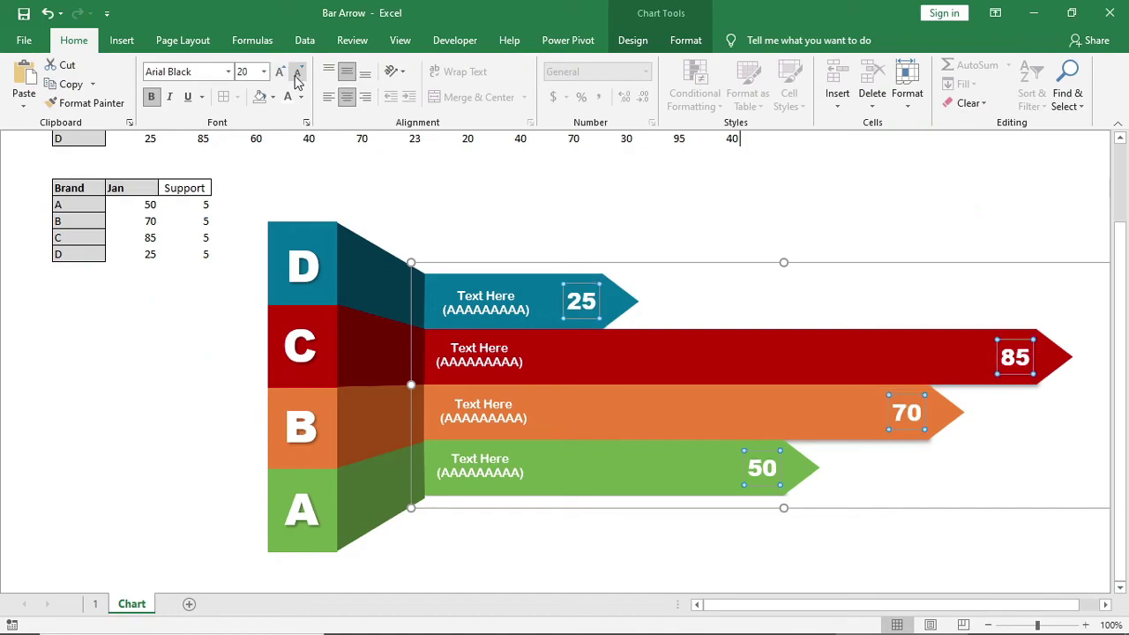